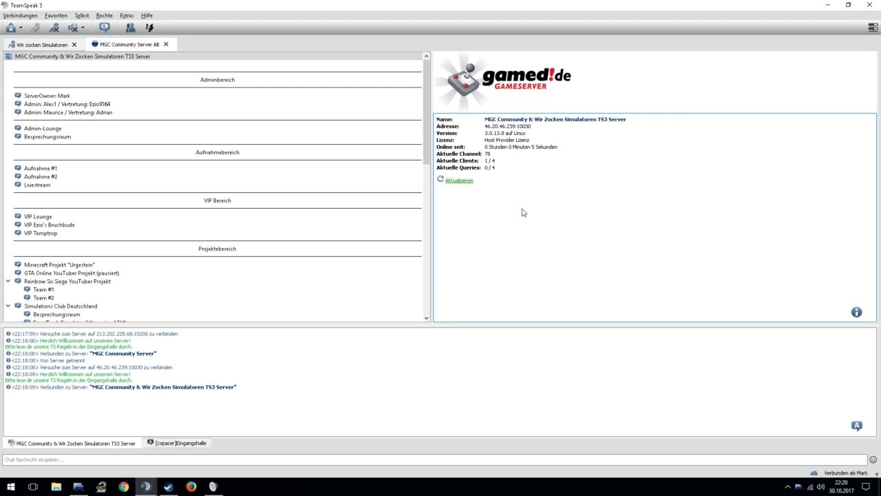
Look through the server's channel tree and join the server owner's channel in the Adminbereich.
{"action": "left_click", "coordinate": [49, 99]}
{"action": "scroll", "coordinate": [116, 81], "scroll_direction": "down", "scroll_amount": 9}
{"action": "scroll", "coordinate": [116, 81], "scroll_direction": "down", "scroll_amount": 7}
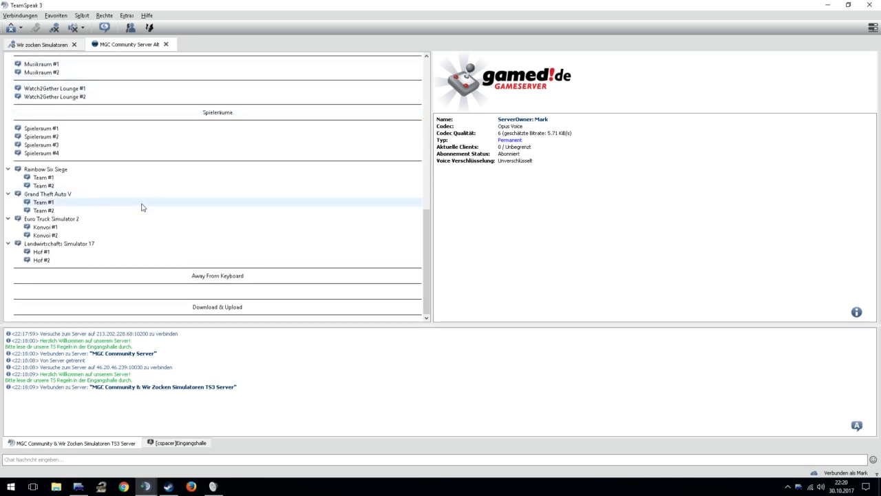
{"action": "scroll", "coordinate": [186, 261], "scroll_direction": "up", "scroll_amount": 4}
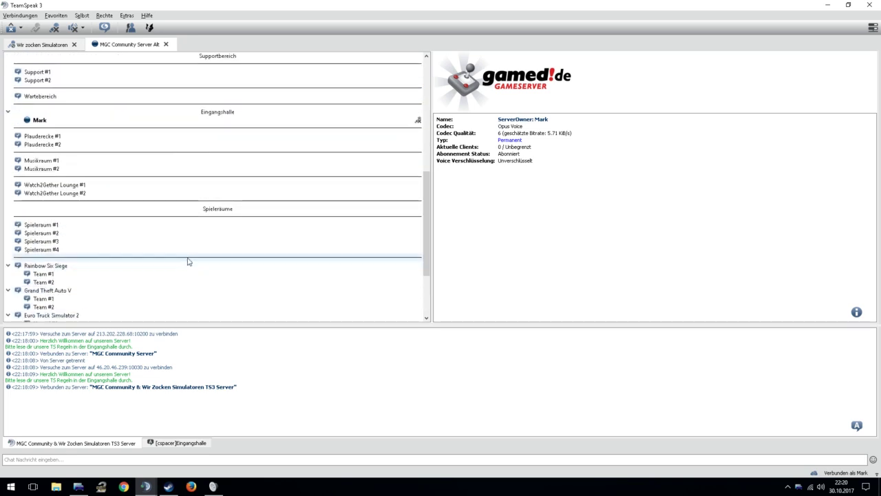
{"action": "scroll", "coordinate": [185, 252], "scroll_direction": "up", "scroll_amount": 14}
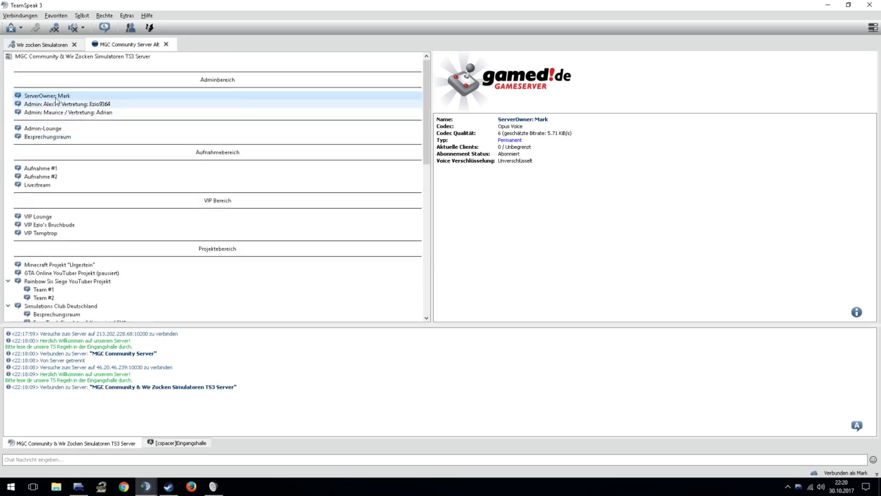
{"action": "double_click", "coordinate": [58, 98]}
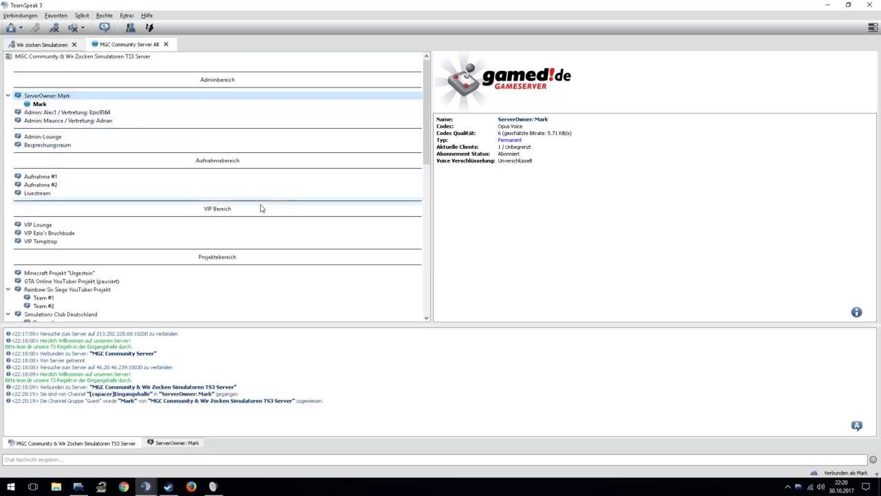
{"action": "scroll", "coordinate": [254, 210], "scroll_direction": "down", "scroll_amount": 12}
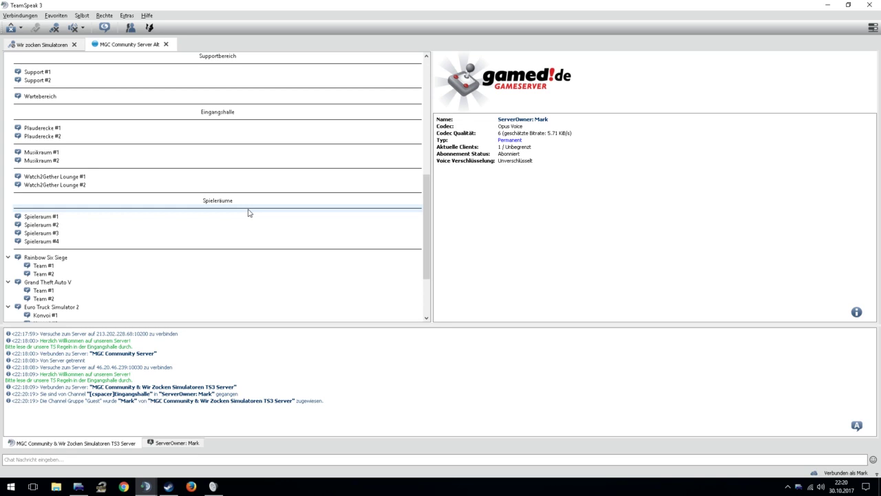
{"action": "scroll", "coordinate": [234, 219], "scroll_direction": "down", "scroll_amount": 4}
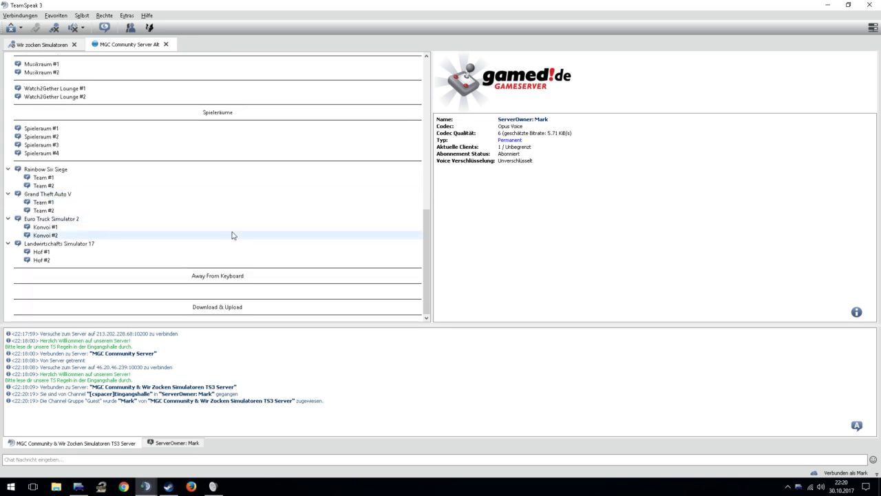
{"action": "scroll", "coordinate": [232, 236], "scroll_direction": "up", "scroll_amount": 6}
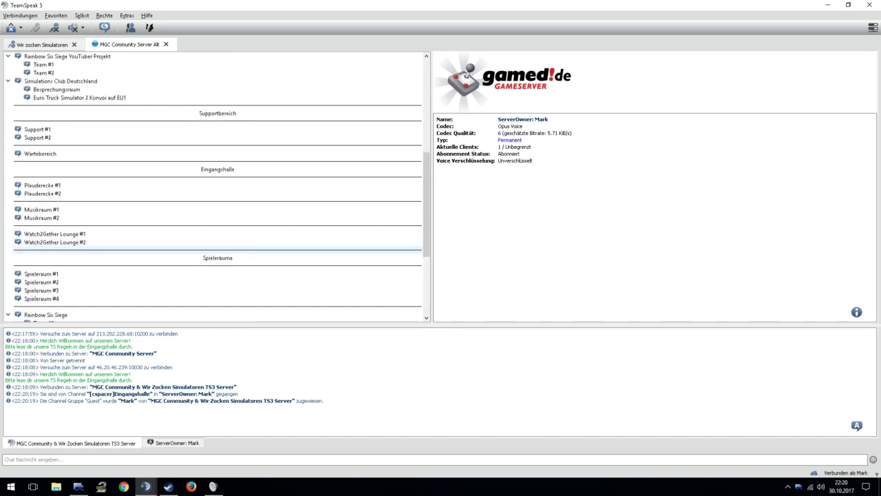
{"action": "key", "text": "alt+Tab"}
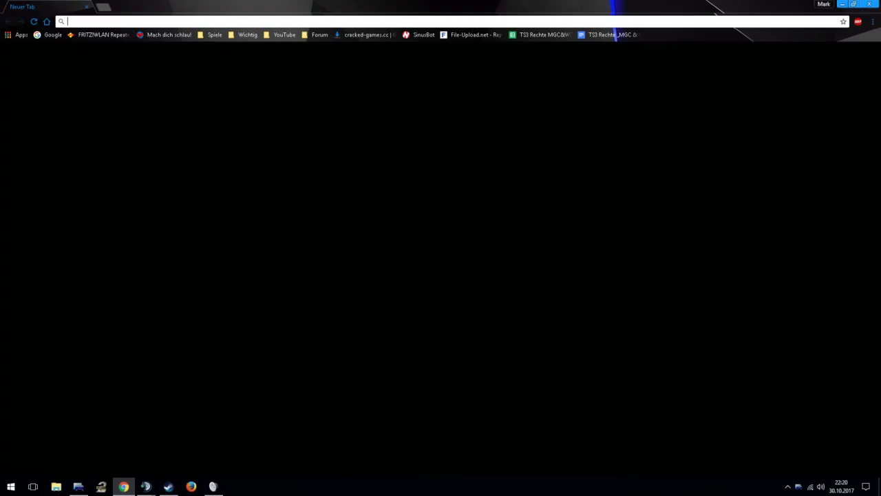
{"action": "key", "text": "alt+Tab"}
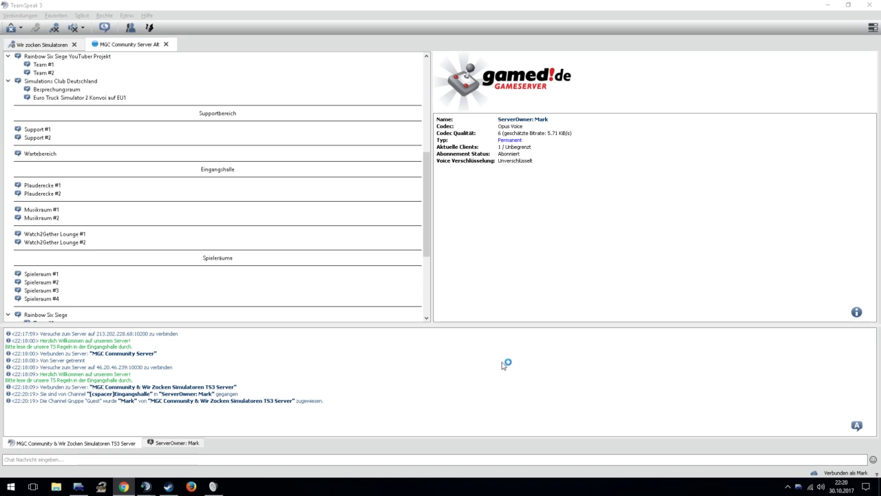
{"action": "left_click", "coordinate": [482, 372]}
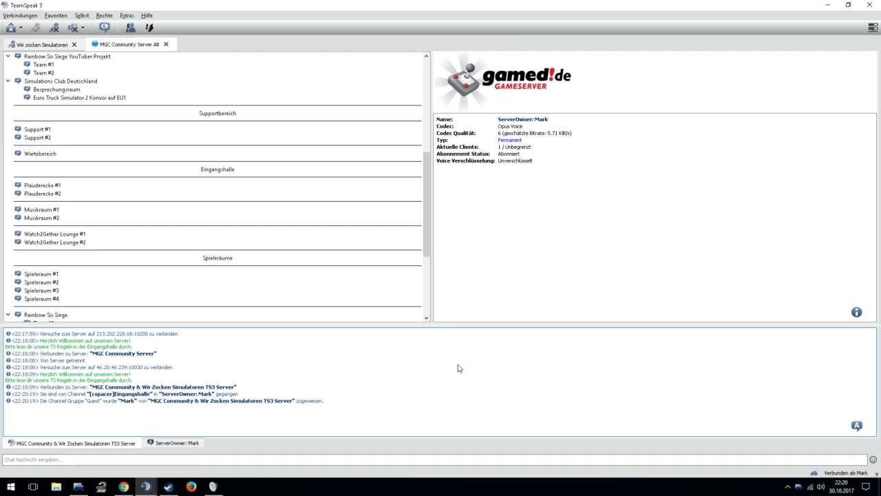
{"action": "scroll", "coordinate": [276, 291], "scroll_direction": "up", "scroll_amount": 10}
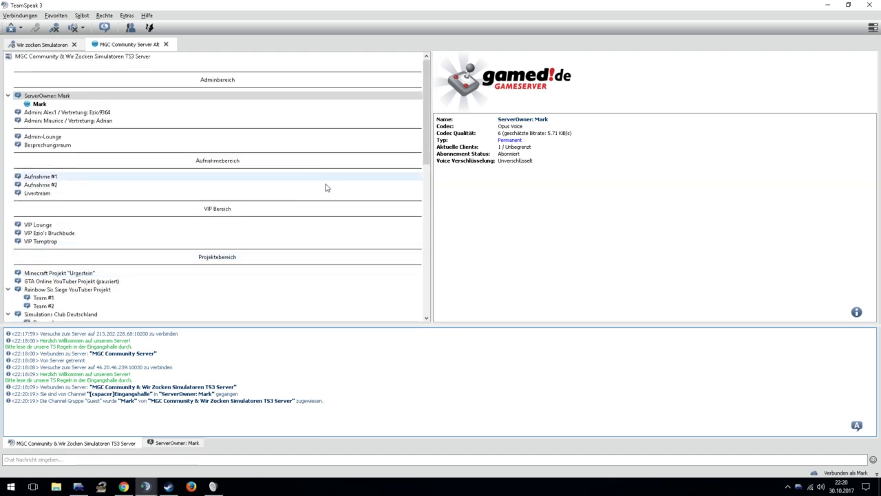
Examine the Adminbereich section, viewing the details of the two admin channels with their deputies.
{"action": "mouse_move", "coordinate": [321, 186]}
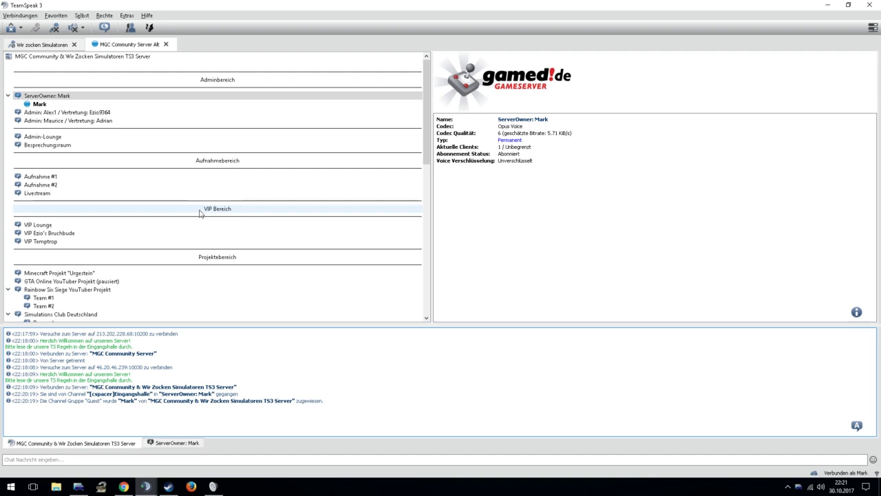
{"action": "mouse_move", "coordinate": [234, 199]}
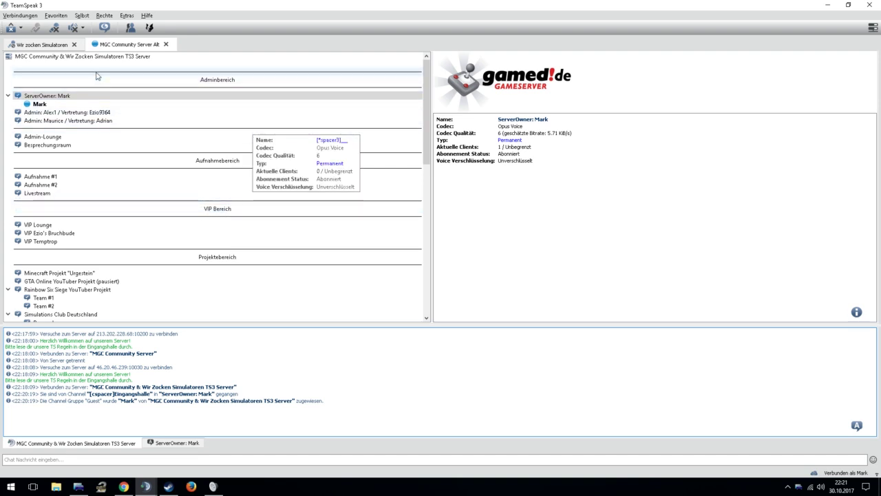
{"action": "mouse_move", "coordinate": [92, 71]}
{"action": "mouse_move", "coordinate": [90, 106]}
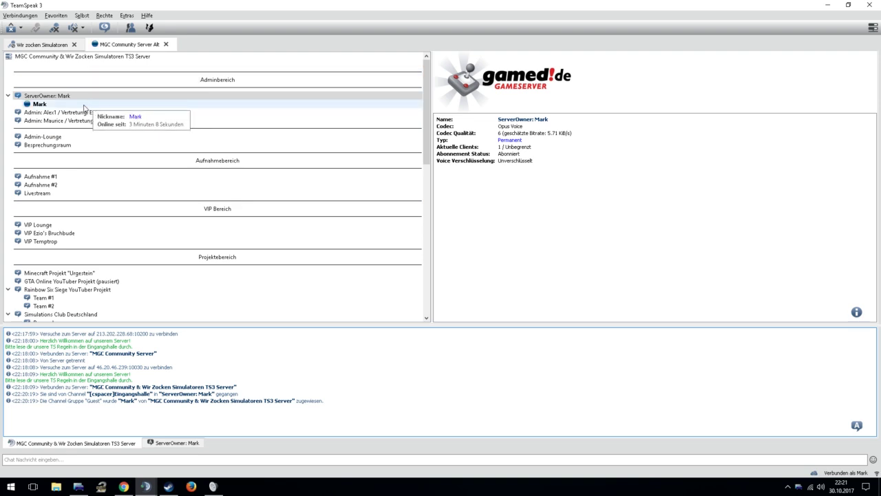
{"action": "mouse_move", "coordinate": [49, 100]}
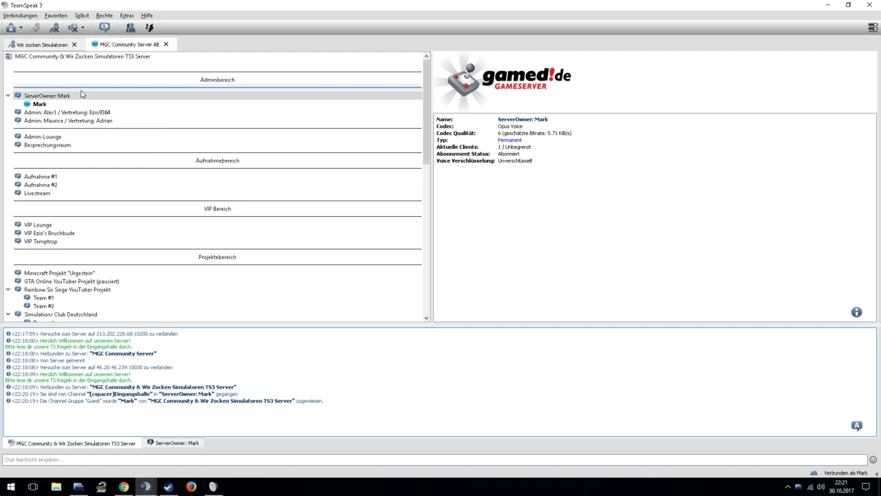
{"action": "left_click", "coordinate": [32, 113]}
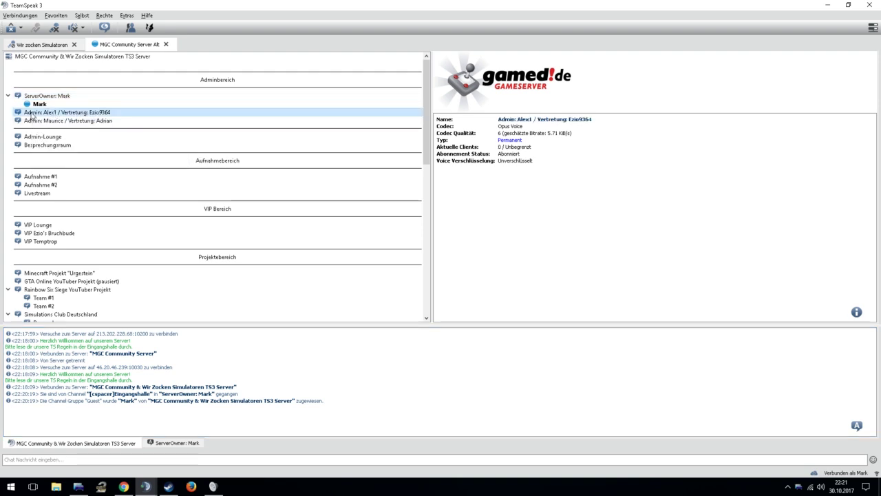
{"action": "mouse_move", "coordinate": [33, 115]}
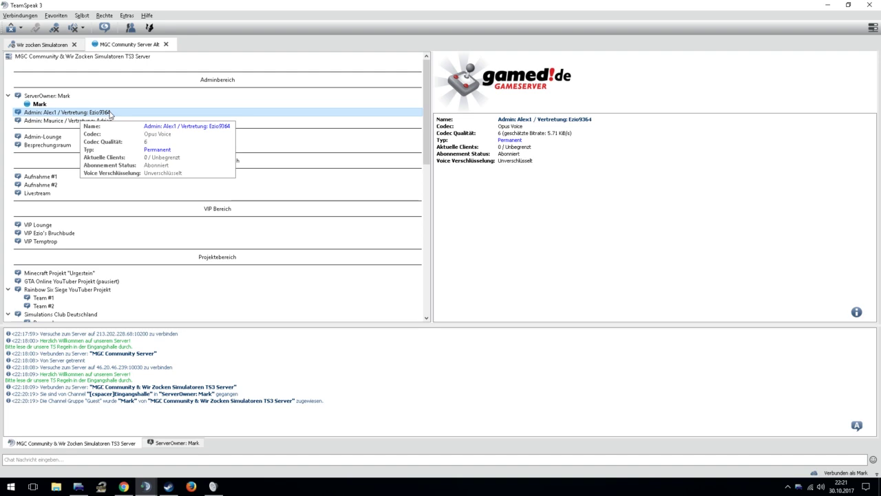
{"action": "left_click", "coordinate": [46, 122]}
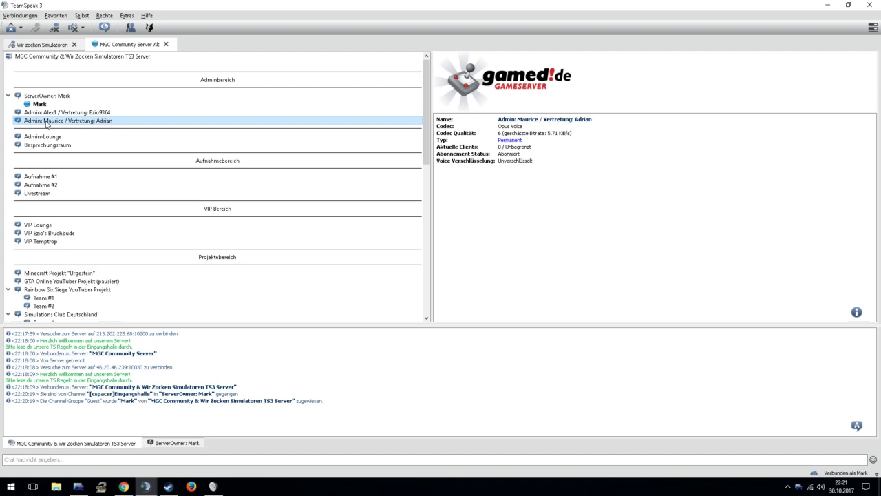
{"action": "mouse_move", "coordinate": [47, 123]}
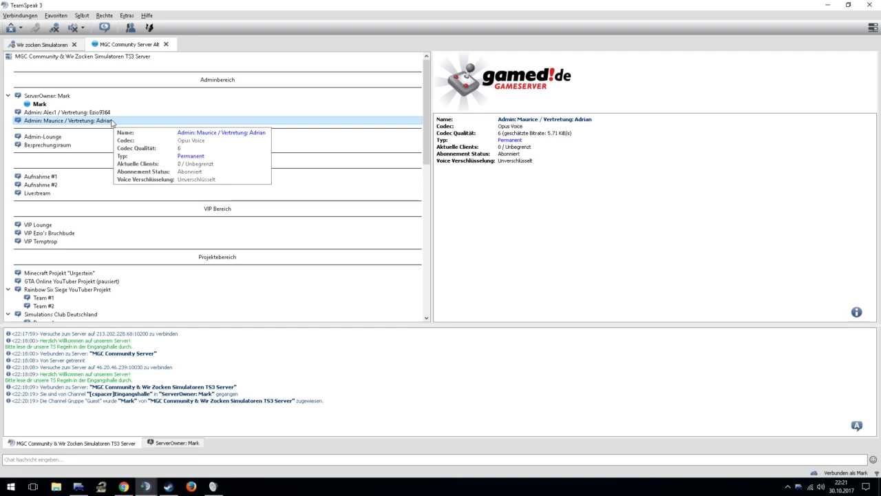
Mute the microphone on the MGC Community server connection.
{"action": "left_click", "coordinate": [55, 28]}
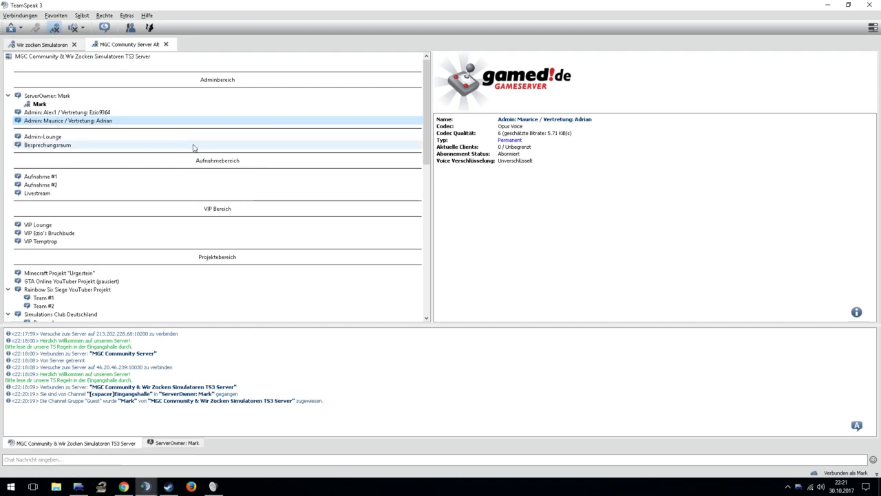
{"action": "mouse_move", "coordinate": [193, 148]}
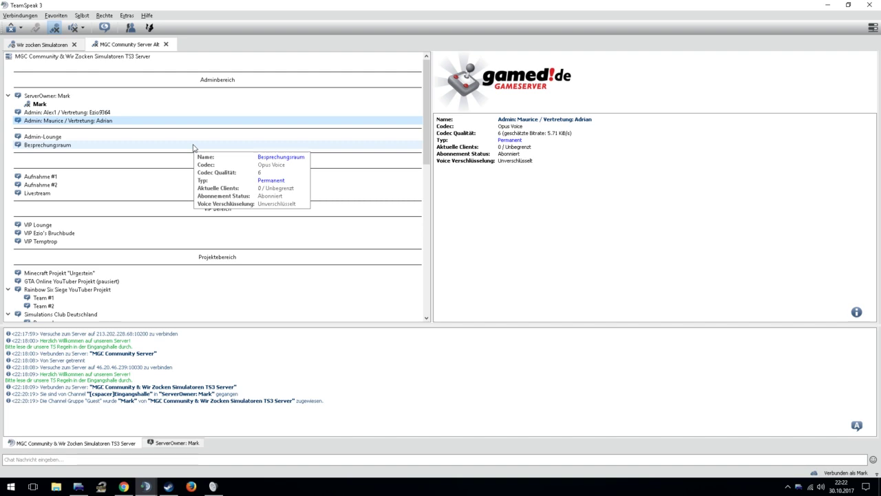
View the details of the Admin-Lounge, the Besprechungsraum with its changelog description, and the Aufnahme channels.
{"action": "mouse_move", "coordinate": [81, 123]}
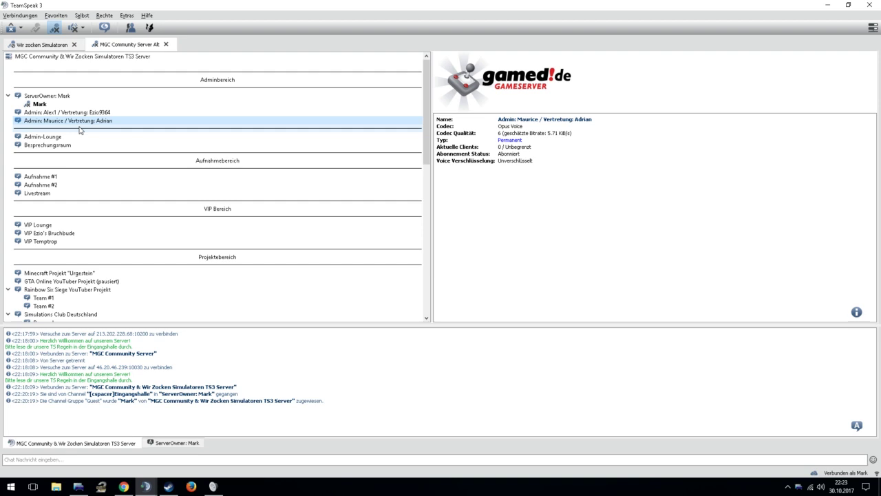
{"action": "left_click", "coordinate": [57, 136]}
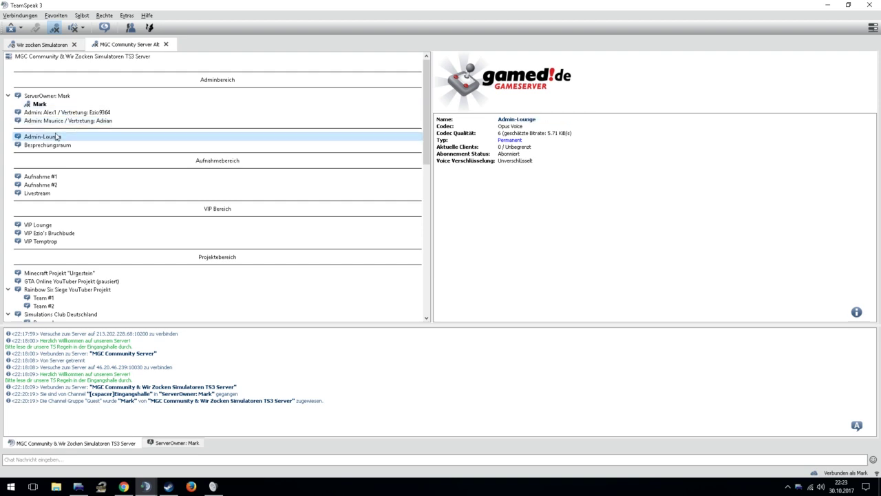
{"action": "mouse_move", "coordinate": [50, 139]}
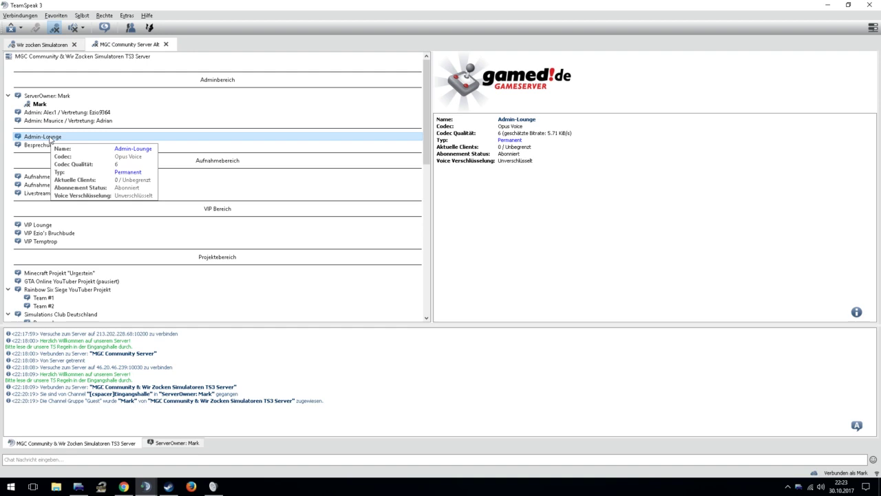
{"action": "left_click", "coordinate": [41, 145]}
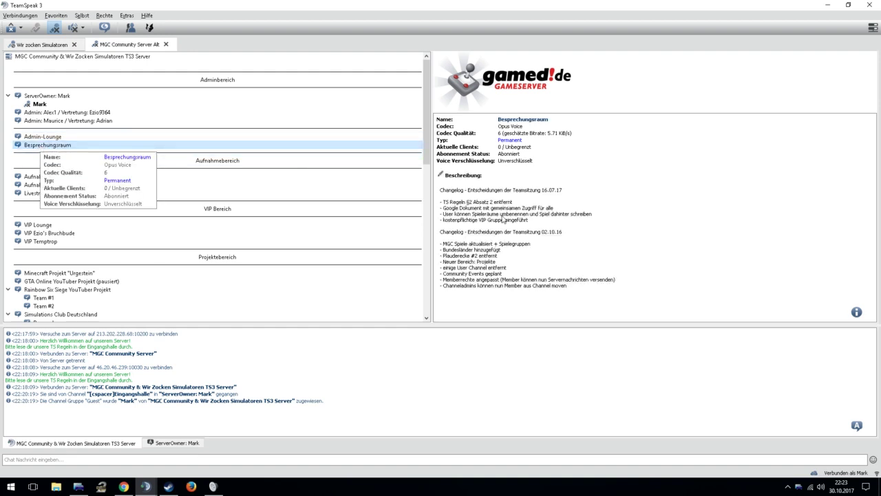
{"action": "left_click", "coordinate": [556, 254]}
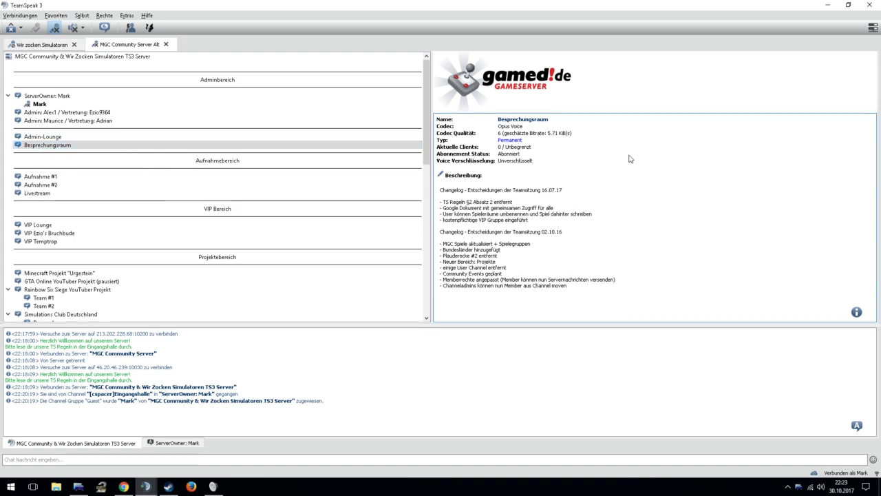
{"action": "left_click", "coordinate": [114, 145]}
{"action": "left_click", "coordinate": [48, 176]}
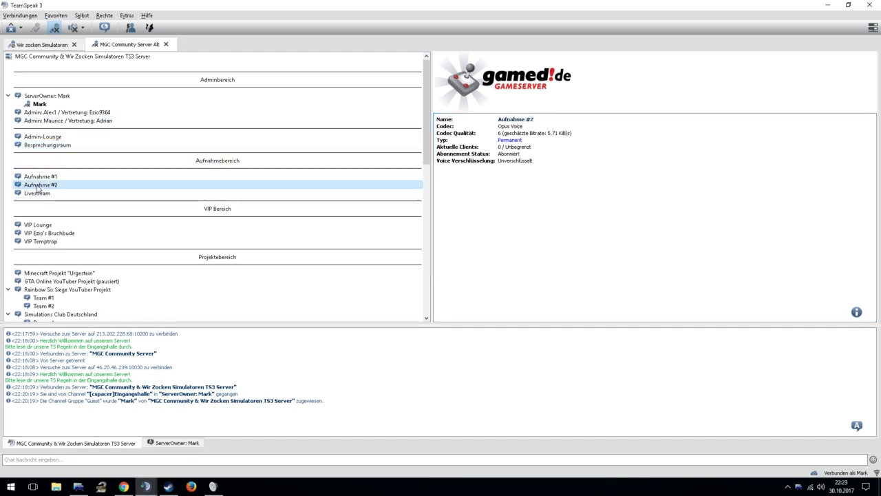
{"action": "mouse_move", "coordinate": [43, 181]}
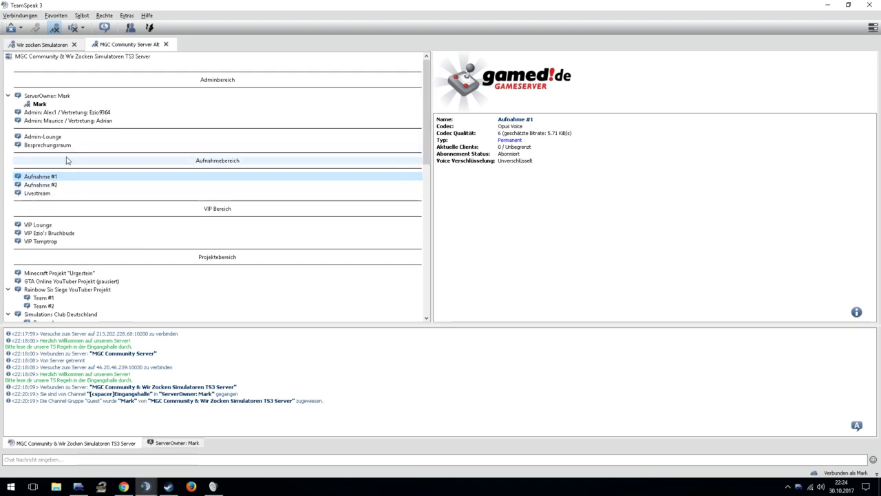
View the details and descriptions of the three channels in the VIP Bereich, including the VIP Lounge.
{"action": "left_click_drag", "start_coordinate": [428, 163], "coordinate": [425, 200]}
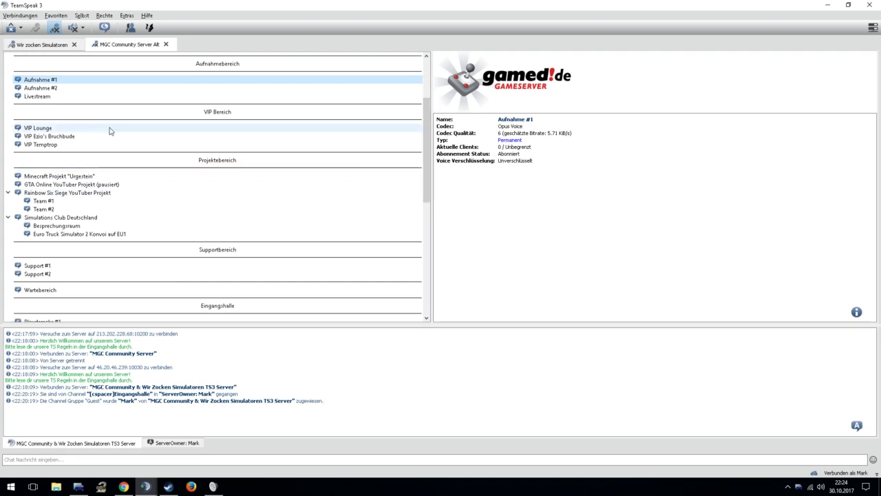
{"action": "left_click", "coordinate": [83, 128]}
{"action": "left_click", "coordinate": [43, 137]}
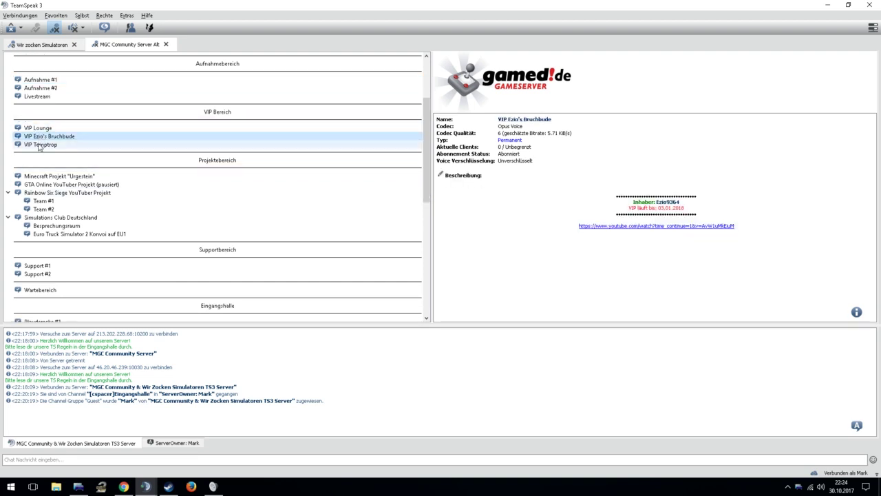
{"action": "left_click", "coordinate": [40, 145]}
{"action": "left_click", "coordinate": [36, 129]}
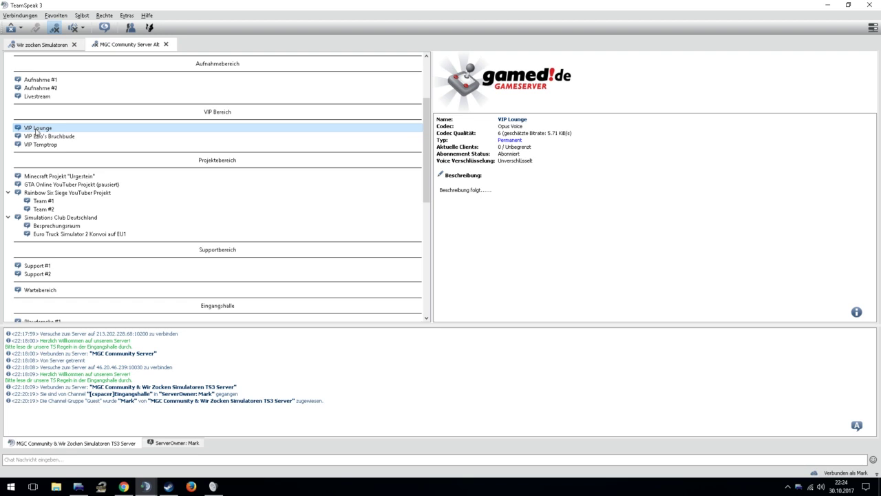
{"action": "mouse_move", "coordinate": [35, 131]}
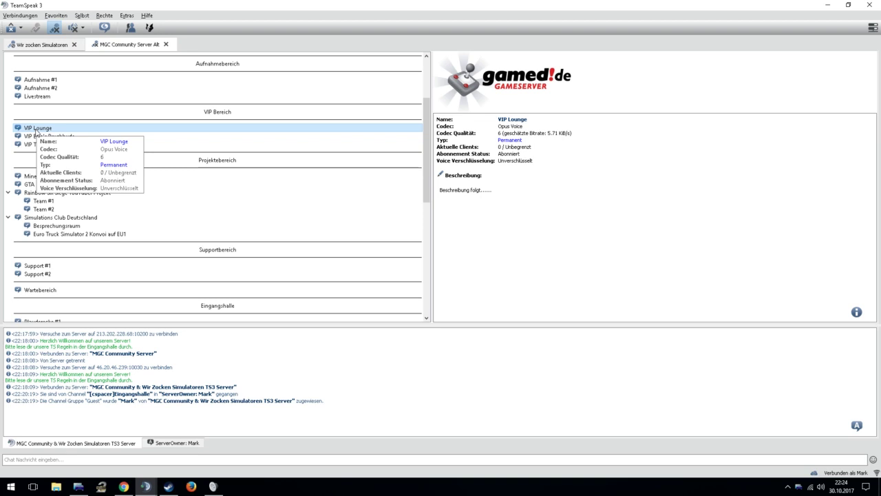
{"action": "left_click", "coordinate": [35, 144]}
{"action": "mouse_move", "coordinate": [34, 145]}
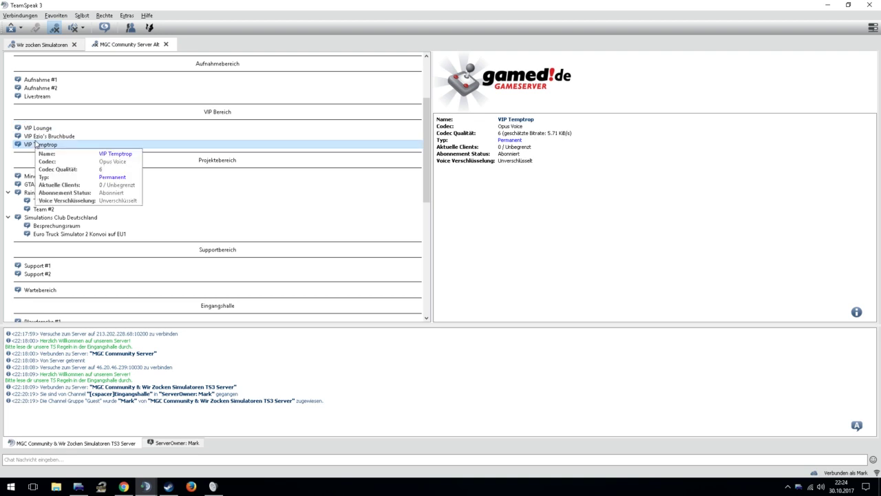
{"action": "scroll", "coordinate": [34, 143], "scroll_direction": "up", "scroll_amount": 1}
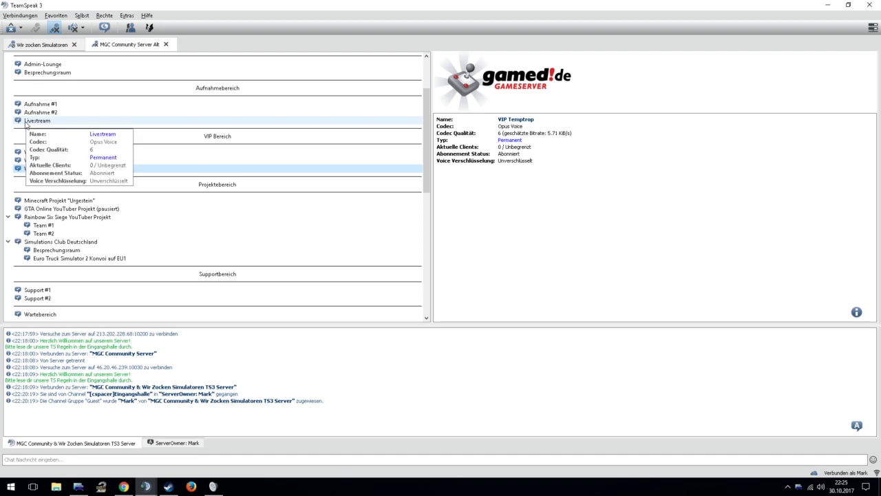
{"action": "mouse_move", "coordinate": [69, 120]}
{"action": "left_click", "coordinate": [189, 160]}
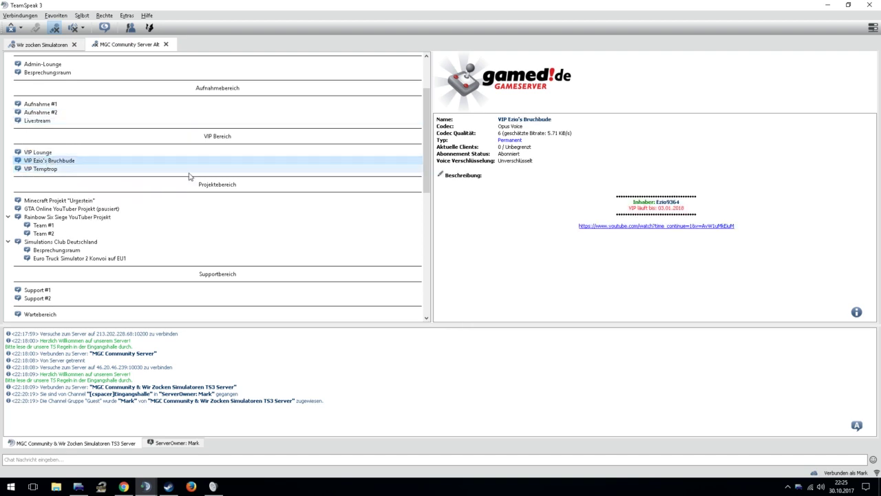
Highlight the owner and VIP expiry details in the selected VIP channel's description, and clear the selection.
{"action": "left_click_drag", "start_coordinate": [629, 207], "coordinate": [749, 243]}
{"action": "left_click", "coordinate": [628, 252]}
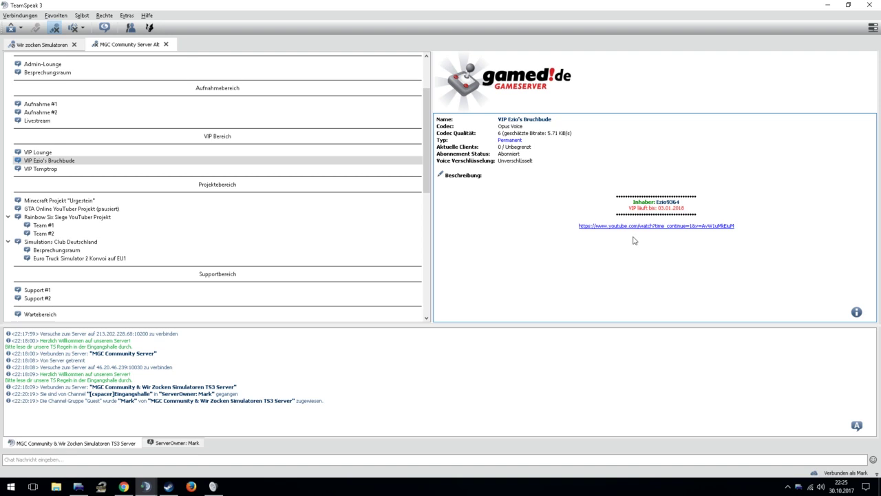
{"action": "scroll", "coordinate": [198, 196], "scroll_direction": "up", "scroll_amount": 3}
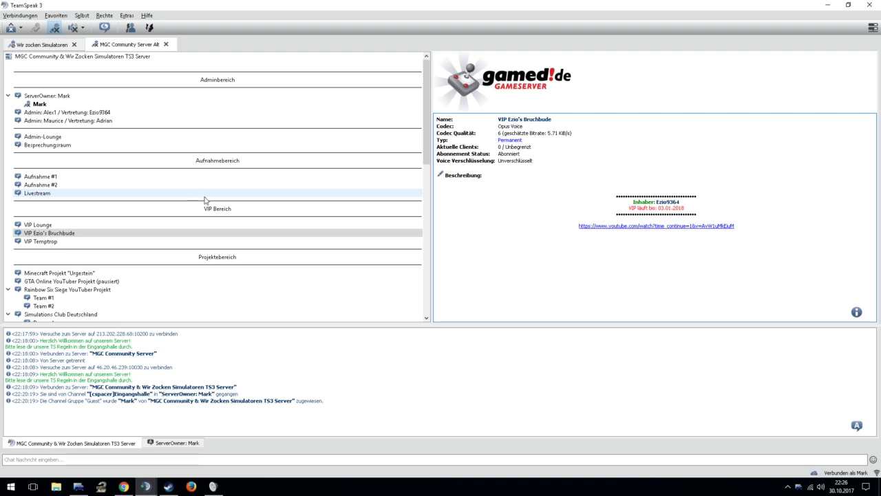
Look through the Projektebereich section and view the description of the Minecraft Projekt "Urgestein" channel.
{"action": "scroll", "coordinate": [59, 236], "scroll_direction": "down", "scroll_amount": 2}
{"action": "scroll", "coordinate": [60, 236], "scroll_direction": "down", "scroll_amount": 2}
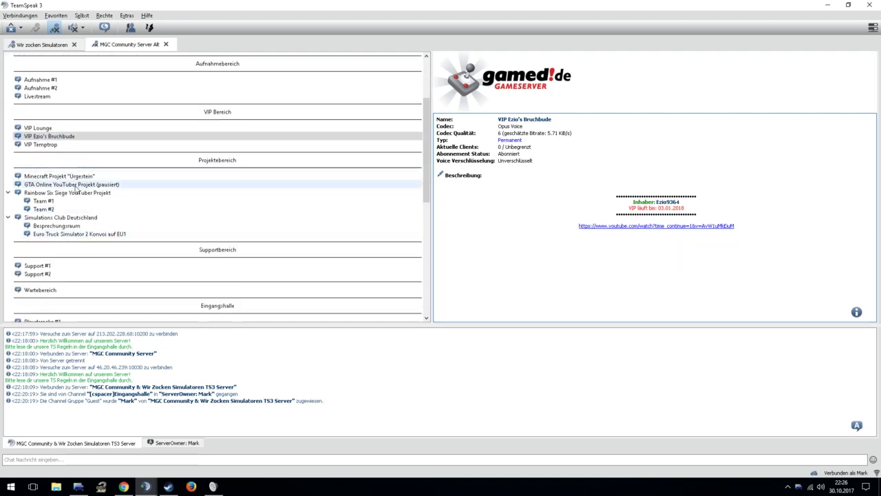
{"action": "mouse_move", "coordinate": [89, 194]}
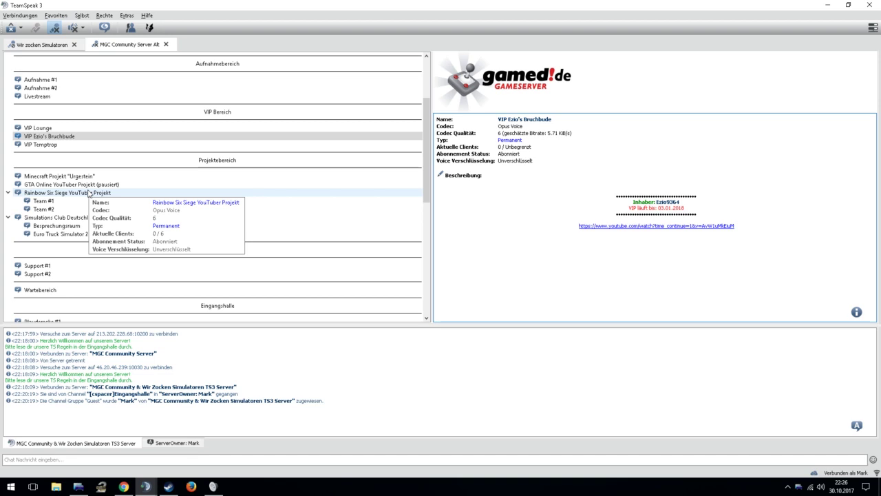
{"action": "scroll", "coordinate": [108, 200], "scroll_direction": "up", "scroll_amount": 4}
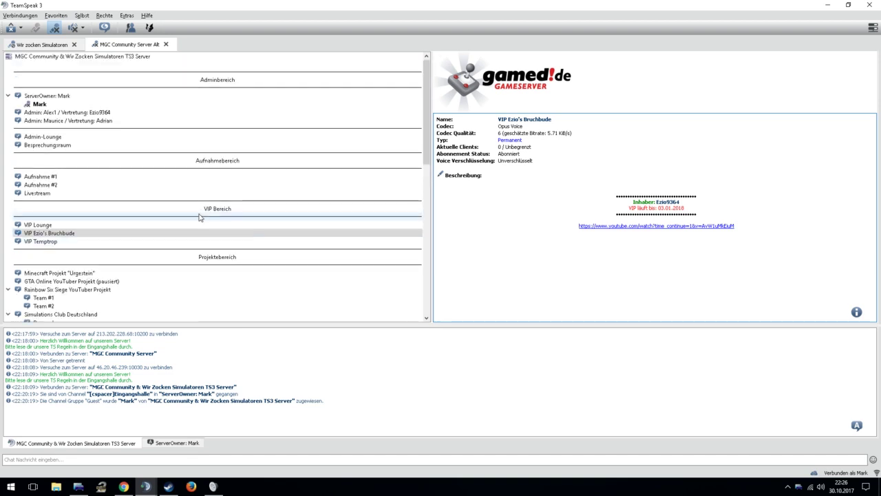
{"action": "scroll", "coordinate": [158, 245], "scroll_direction": "down", "scroll_amount": 3}
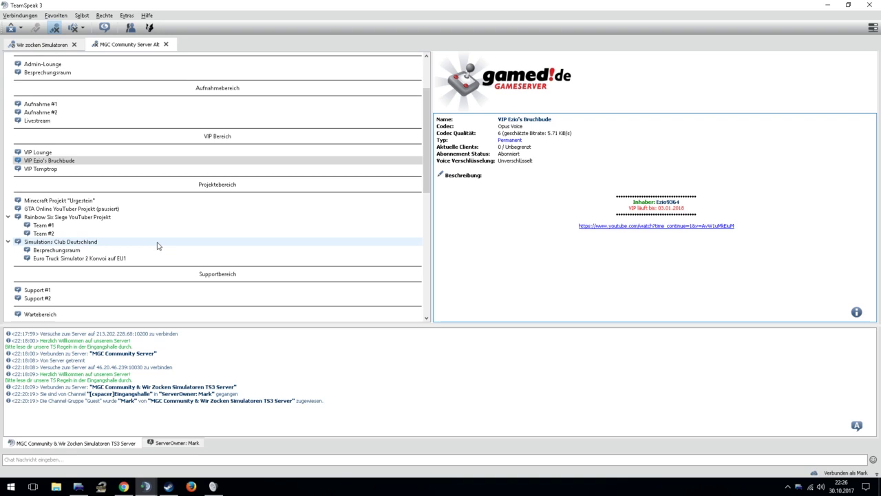
{"action": "mouse_move", "coordinate": [158, 245]}
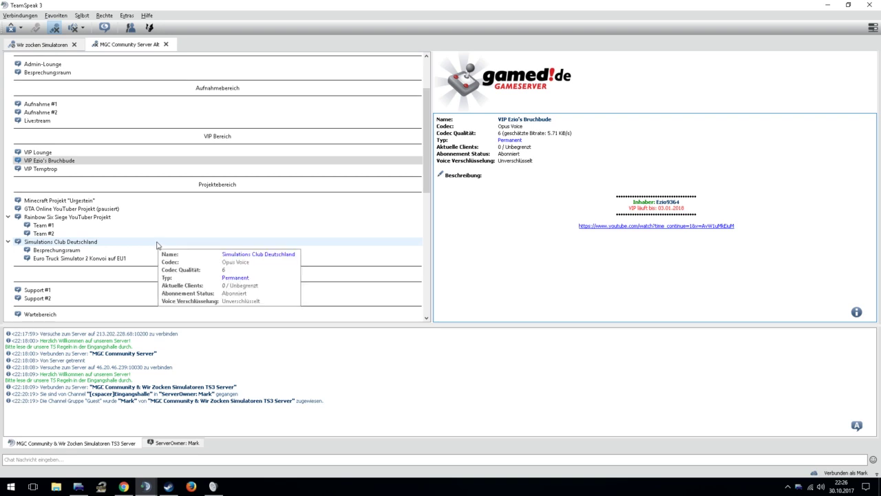
{"action": "left_click", "coordinate": [52, 202]}
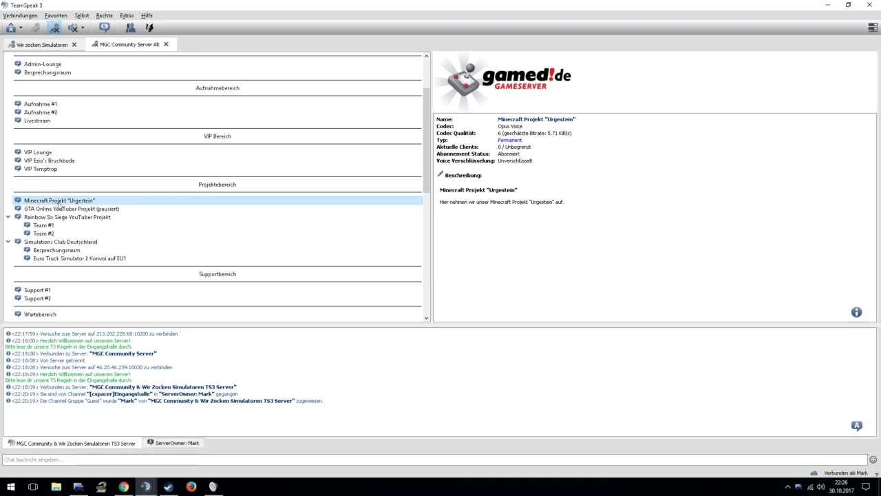
{"action": "mouse_move", "coordinate": [60, 197]}
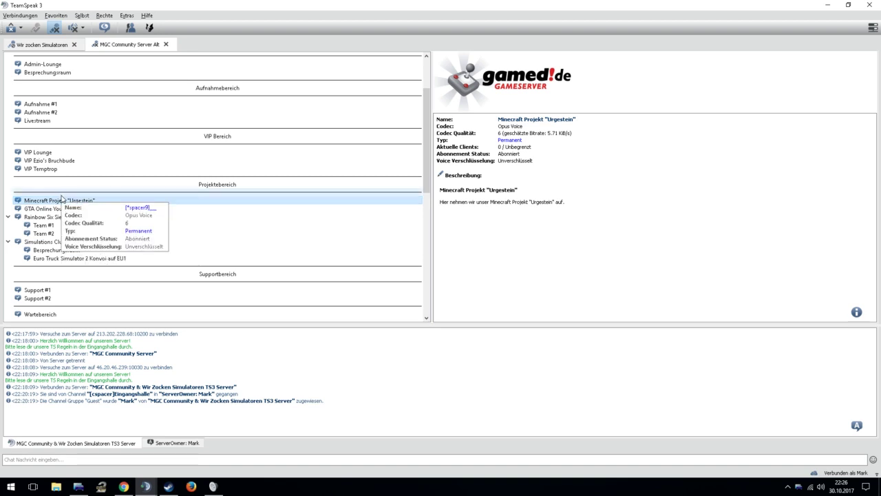
Read the GTA Online YouTuber Projekt (pausiert) channel's description, including its project leaders and participants.
{"action": "left_click", "coordinate": [137, 210]}
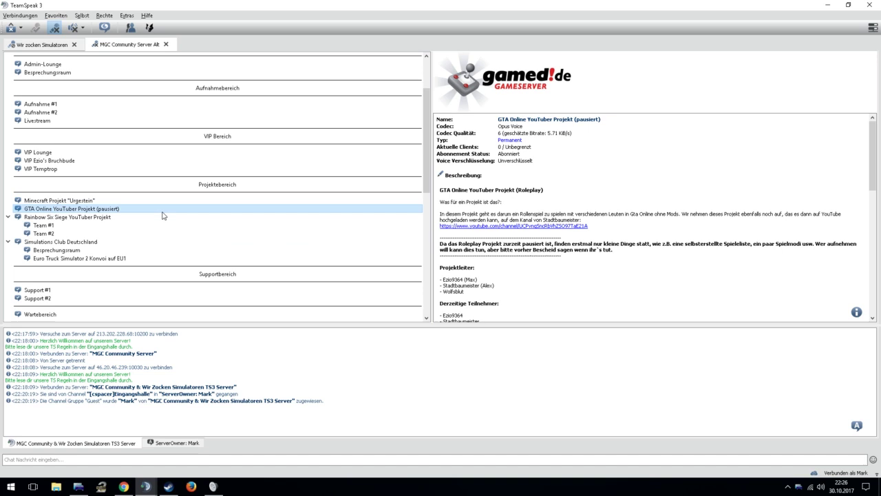
{"action": "scroll", "coordinate": [531, 278], "scroll_direction": "down", "scroll_amount": 5}
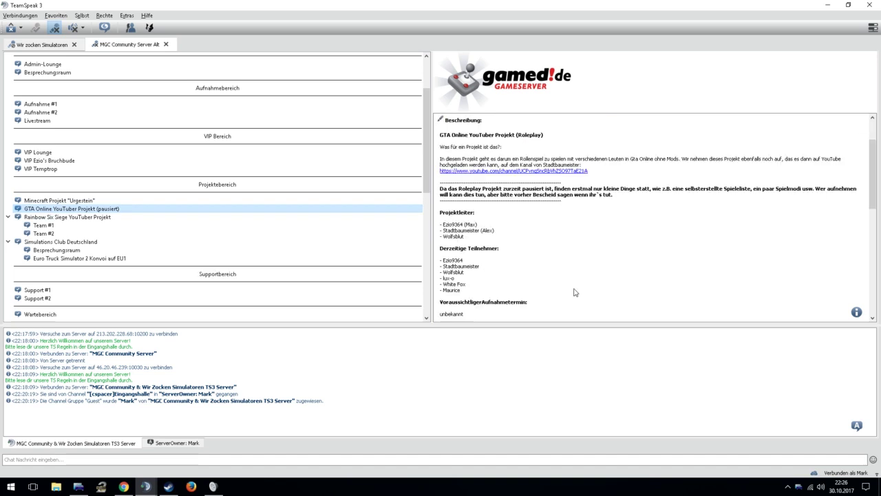
{"action": "scroll", "coordinate": [576, 292], "scroll_direction": "up", "scroll_amount": 5}
{"action": "scroll", "coordinate": [569, 290], "scroll_direction": "down", "scroll_amount": 1}
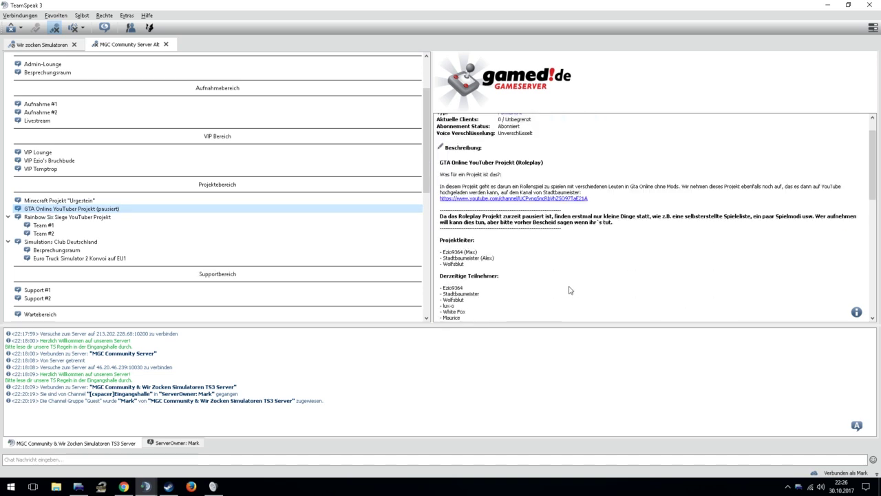
{"action": "scroll", "coordinate": [569, 290], "scroll_direction": "down", "scroll_amount": 1}
{"action": "scroll", "coordinate": [569, 290], "scroll_direction": "up", "scroll_amount": 2}
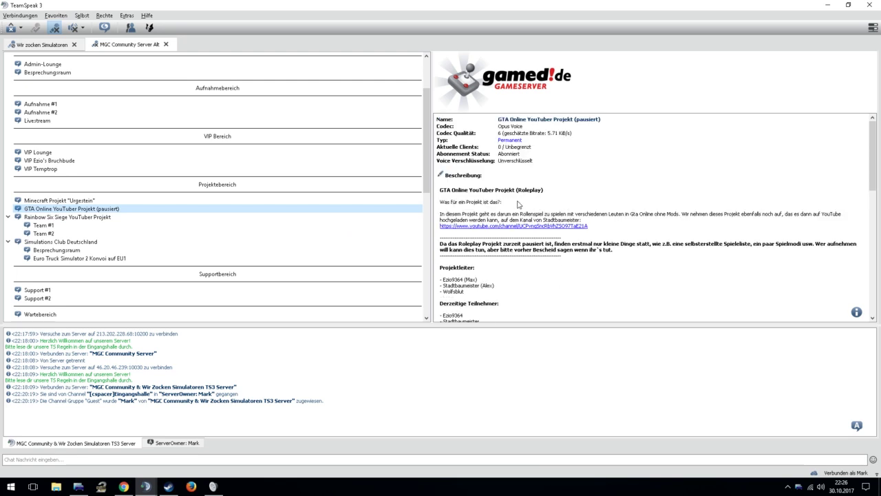
{"action": "left_click_drag", "start_coordinate": [459, 209], "coordinate": [586, 291]}
{"action": "left_click", "coordinate": [586, 291]}
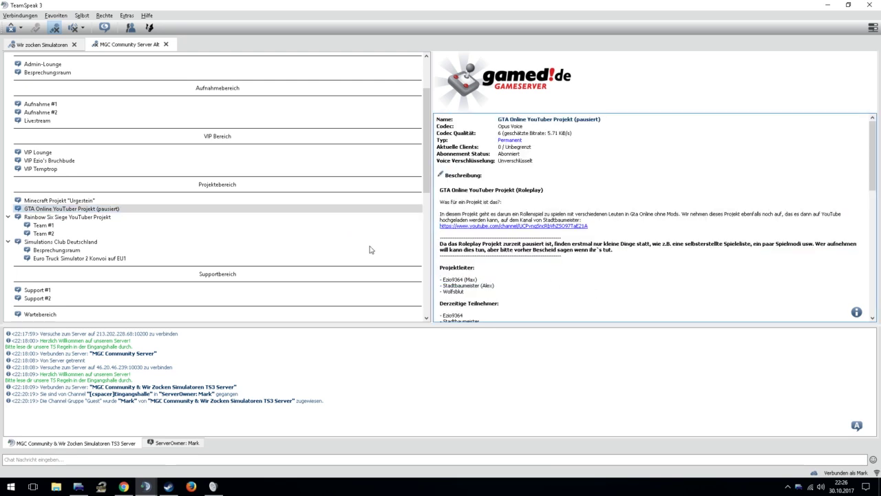
{"action": "mouse_move", "coordinate": [323, 244]}
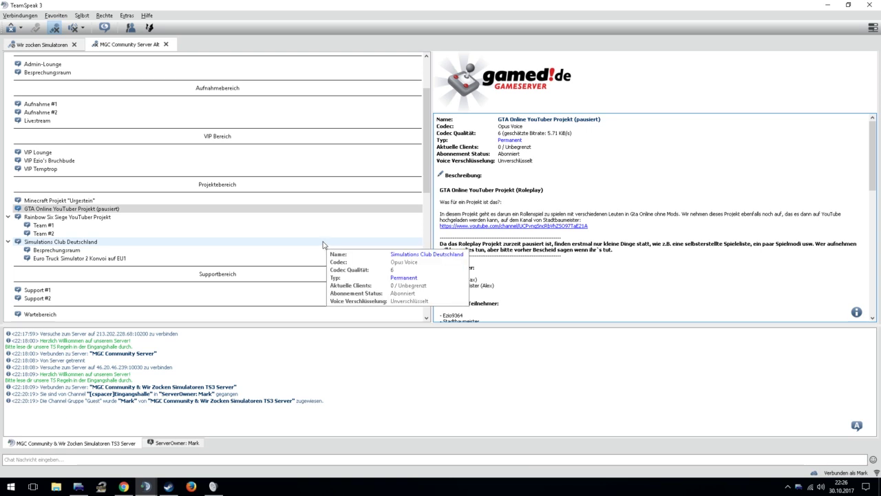
View the Rainbow Six Siege YouTuber Projekt details and read the full Simulations Club Deutschland description with its team and to-do list.
{"action": "left_click", "coordinate": [224, 217]}
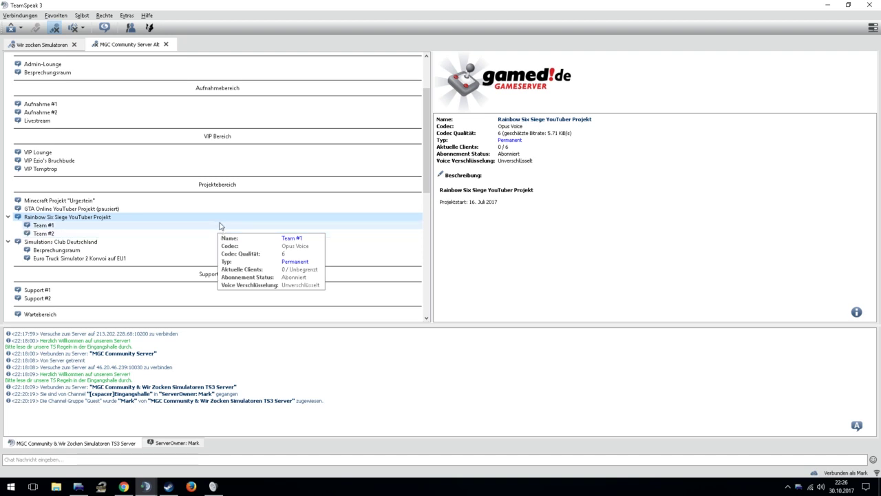
{"action": "scroll", "coordinate": [219, 222], "scroll_direction": "down", "scroll_amount": 1}
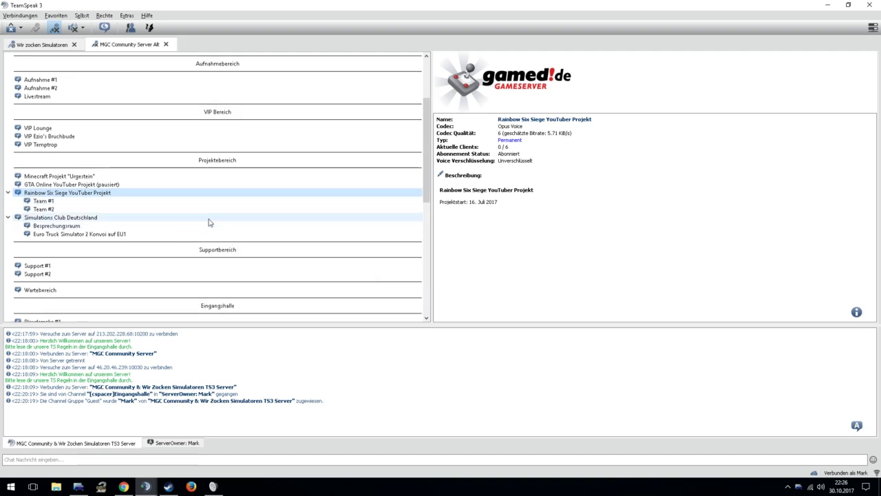
{"action": "left_click", "coordinate": [220, 219]}
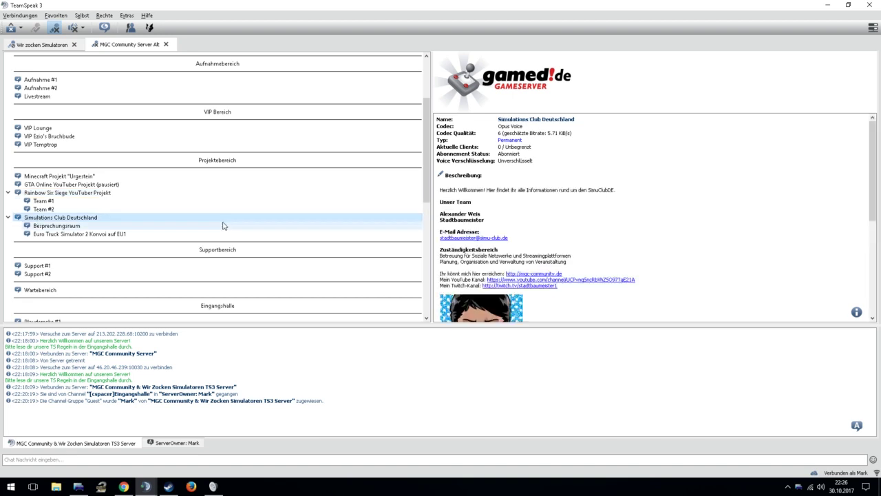
{"action": "mouse_move", "coordinate": [223, 225]}
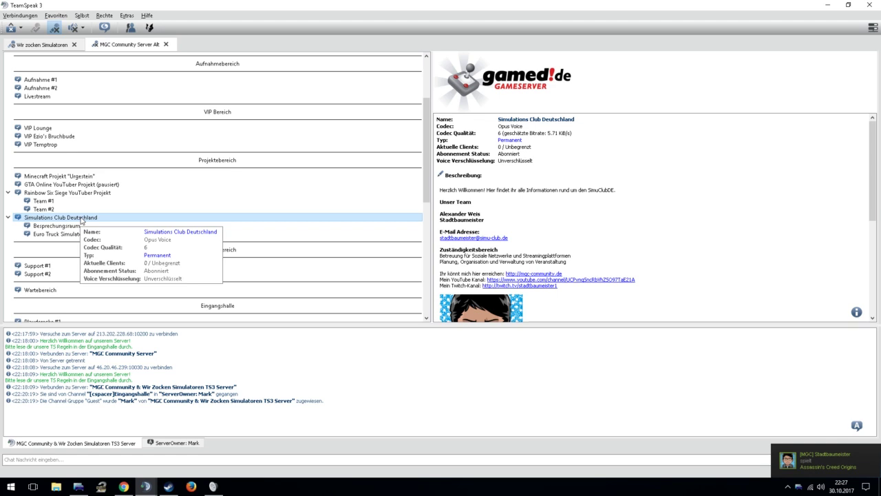
{"action": "scroll", "coordinate": [621, 227], "scroll_direction": "down", "scroll_amount": 2}
{"action": "scroll", "coordinate": [590, 216], "scroll_direction": "up", "scroll_amount": 1}
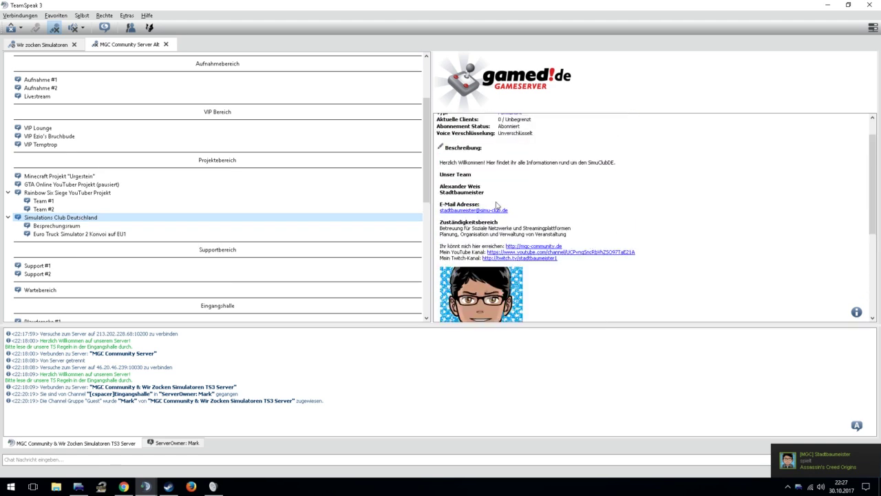
{"action": "left_click", "coordinate": [505, 190]}
{"action": "scroll", "coordinate": [554, 217], "scroll_direction": "down", "scroll_amount": 5}
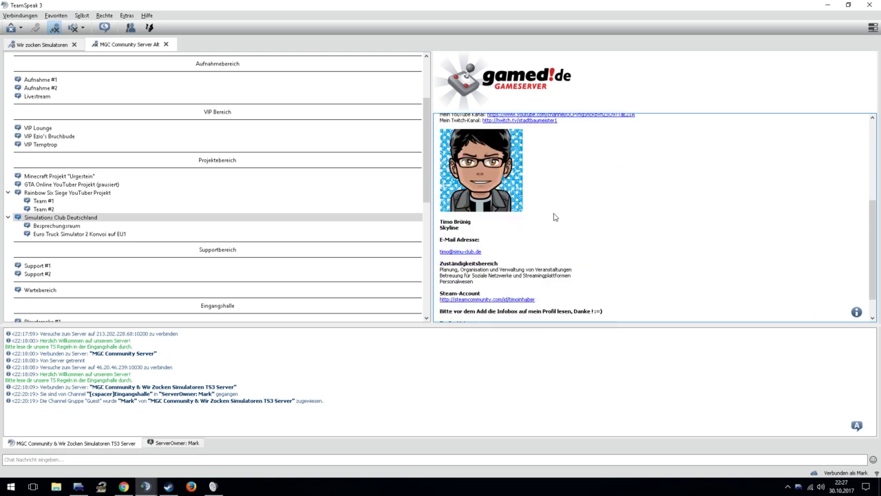
{"action": "scroll", "coordinate": [555, 217], "scroll_direction": "down", "scroll_amount": 1}
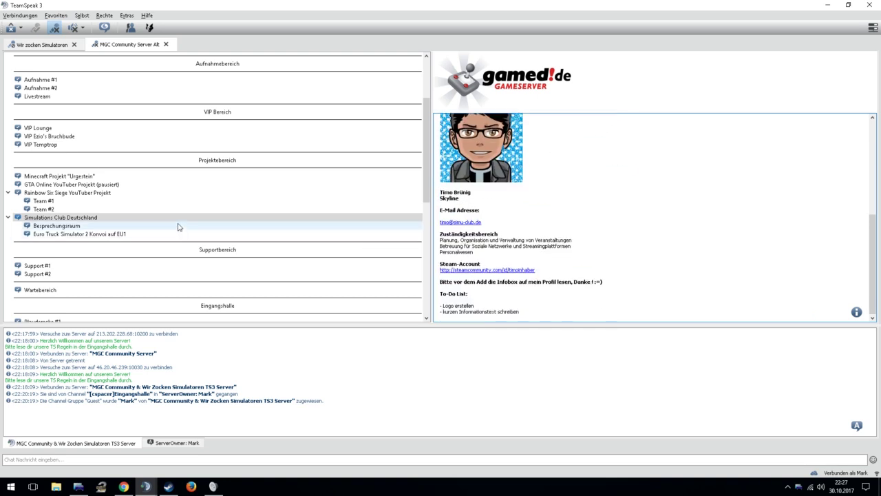
{"action": "mouse_move", "coordinate": [178, 227]}
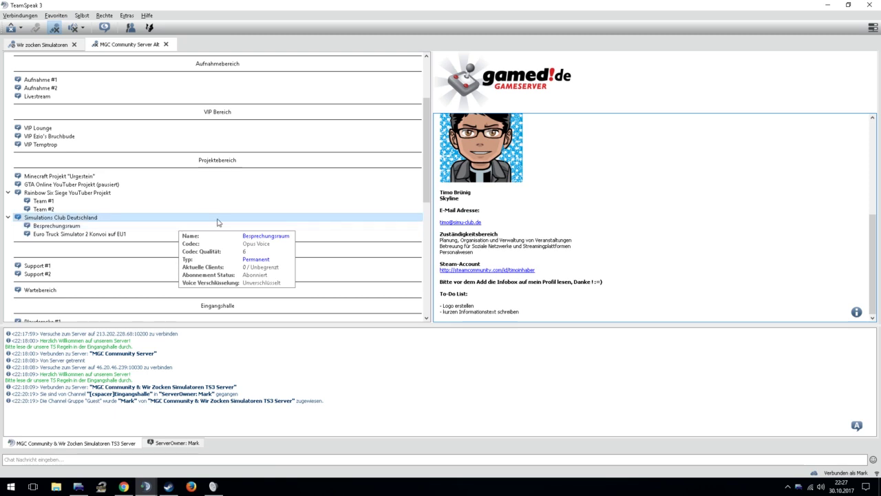
View the details of the Euro Truck Simulator 2 Konvoi auf EU1 channel and of the Wartebereich in the Supportbereich.
{"action": "left_click", "coordinate": [111, 235]}
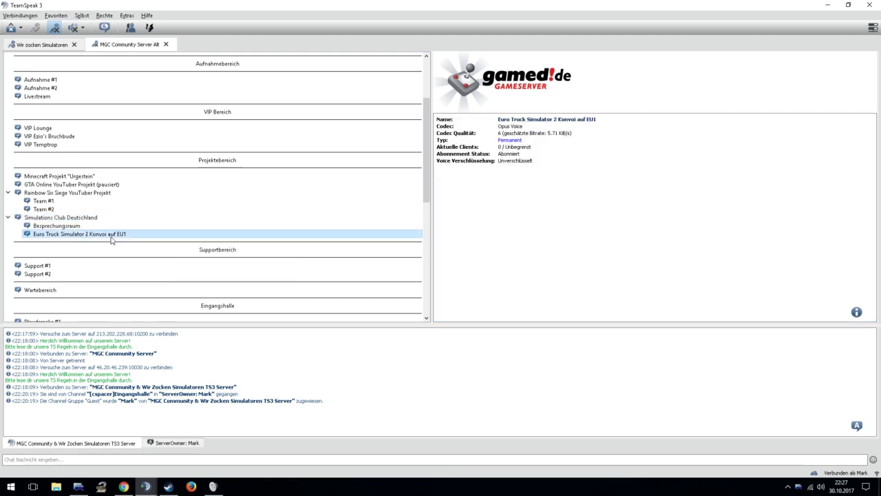
{"action": "scroll", "coordinate": [272, 232], "scroll_direction": "down", "scroll_amount": 3}
{"action": "left_click", "coordinate": [272, 219]}
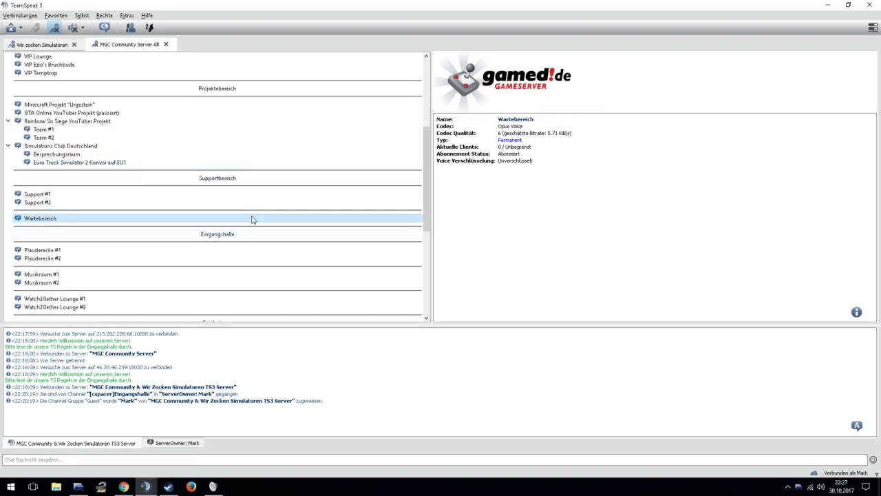
{"action": "mouse_move", "coordinate": [252, 219]}
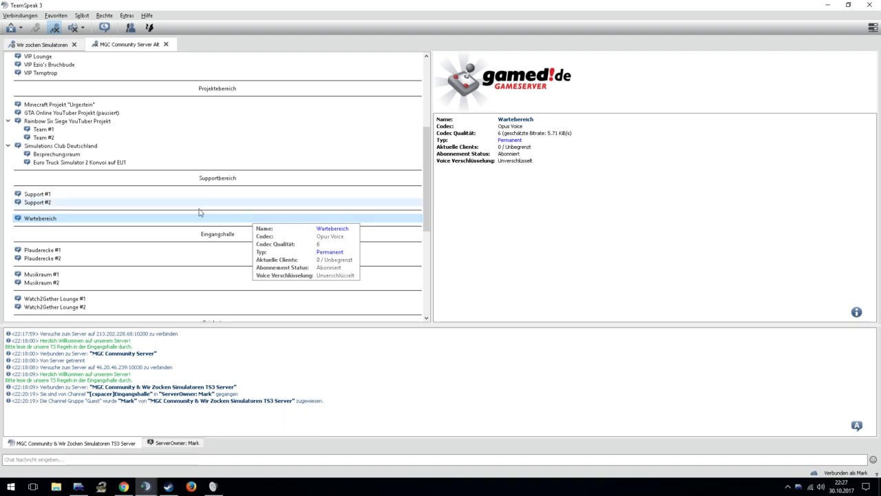
{"action": "key", "text": "super+e"}
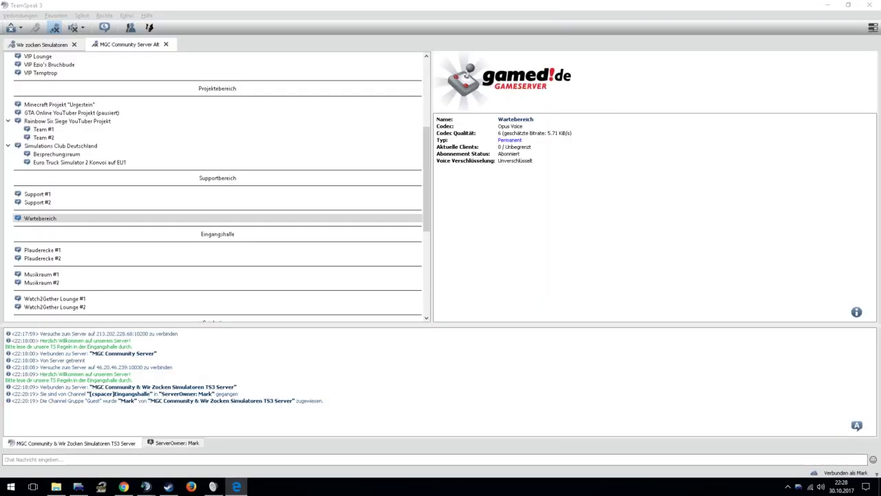
{"action": "left_click", "coordinate": [455, 397]}
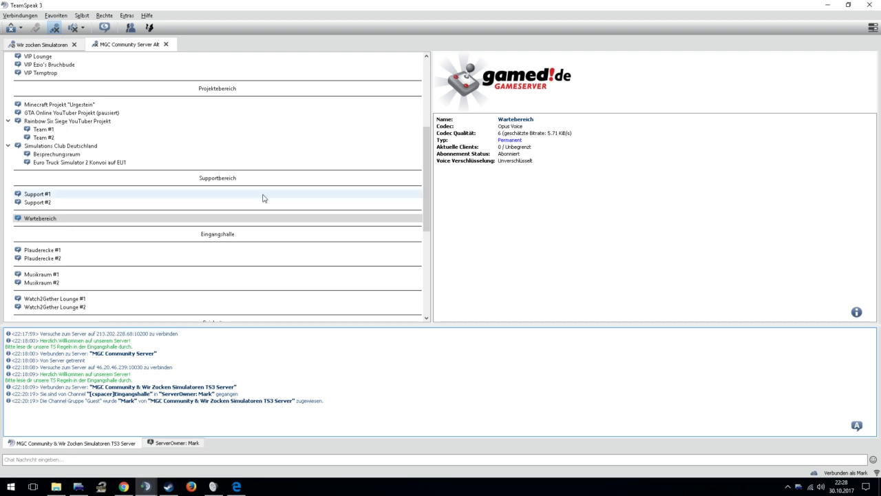
View the details of the Support #1 channel and return to the Wartebereich channel.
{"action": "left_click", "coordinate": [46, 195]}
{"action": "left_click", "coordinate": [40, 219]}
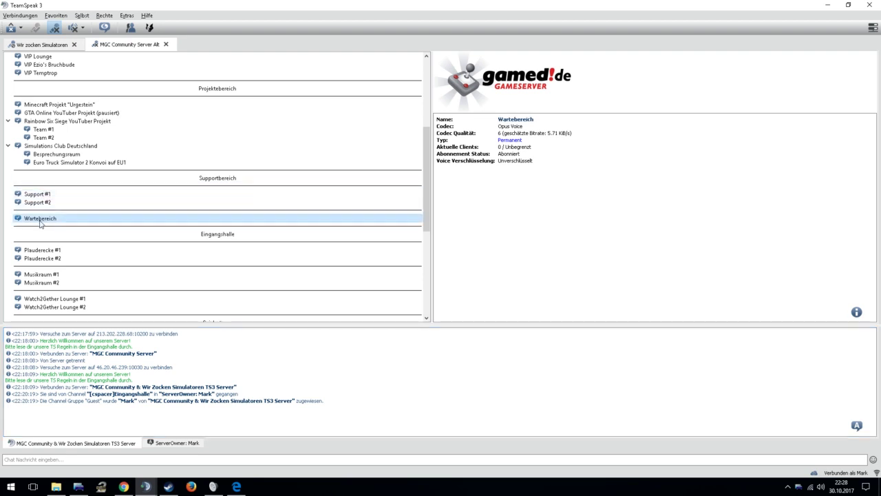
{"action": "left_click", "coordinate": [712, 287]}
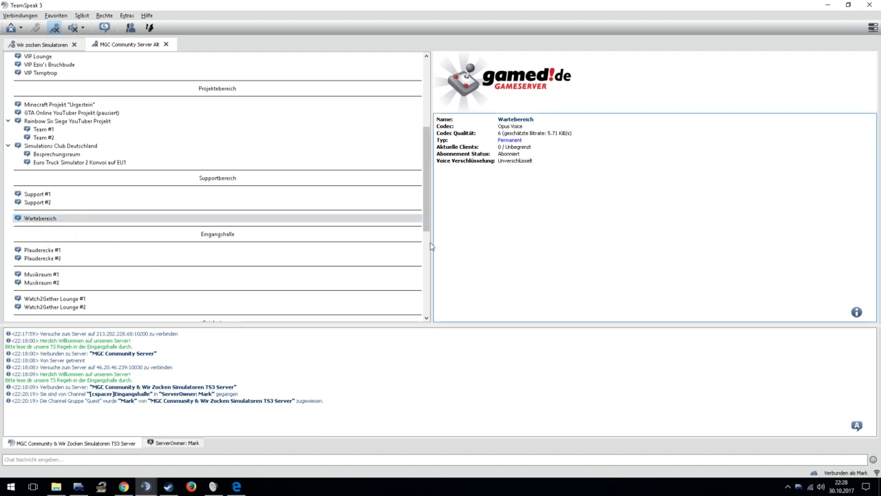
{"action": "left_click", "coordinate": [40, 220]}
{"action": "mouse_move", "coordinate": [39, 219]}
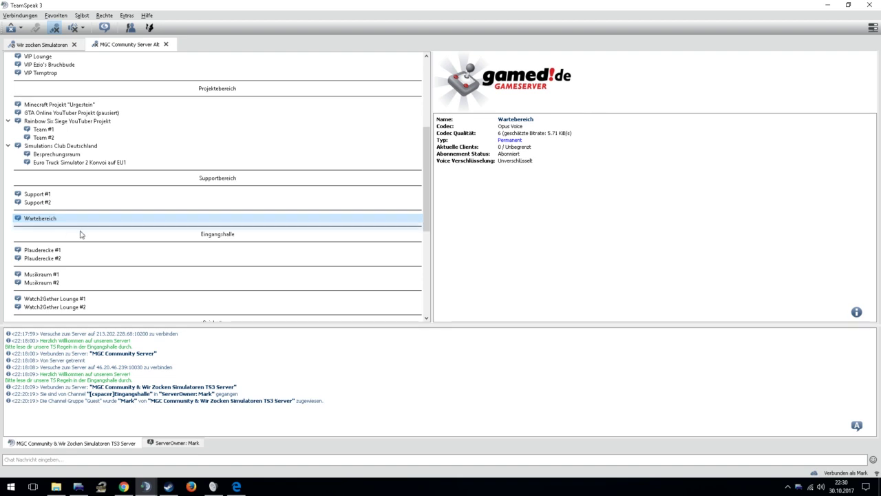
View the Plauderecke #1 description in the Eingangshalle and look through the Spieleräume section with its game channels.
{"action": "scroll", "coordinate": [92, 236], "scroll_direction": "down", "scroll_amount": 2}
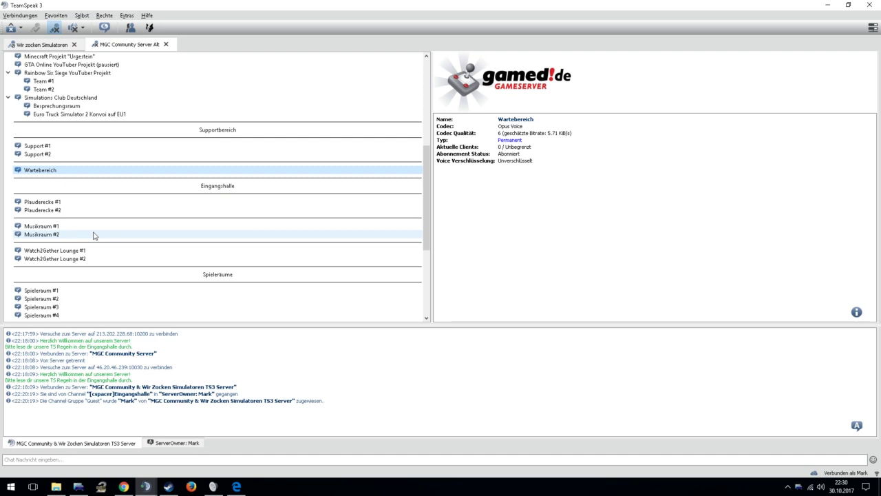
{"action": "left_click", "coordinate": [59, 201]}
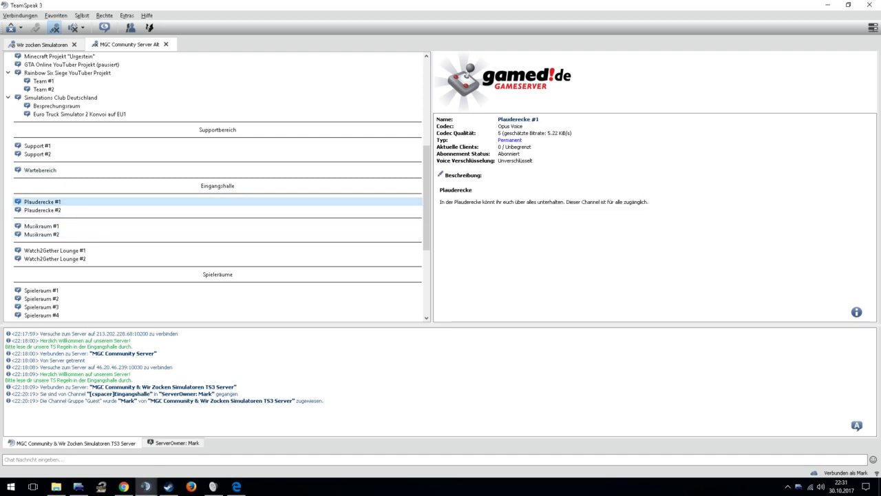
{"action": "key", "text": "alt+Tab"}
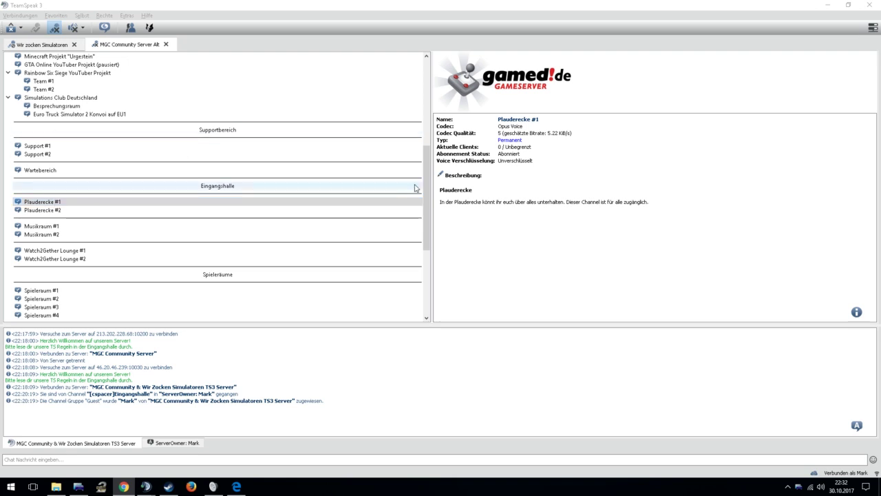
{"action": "left_click_drag", "start_coordinate": [427, 187], "coordinate": [407, 238]}
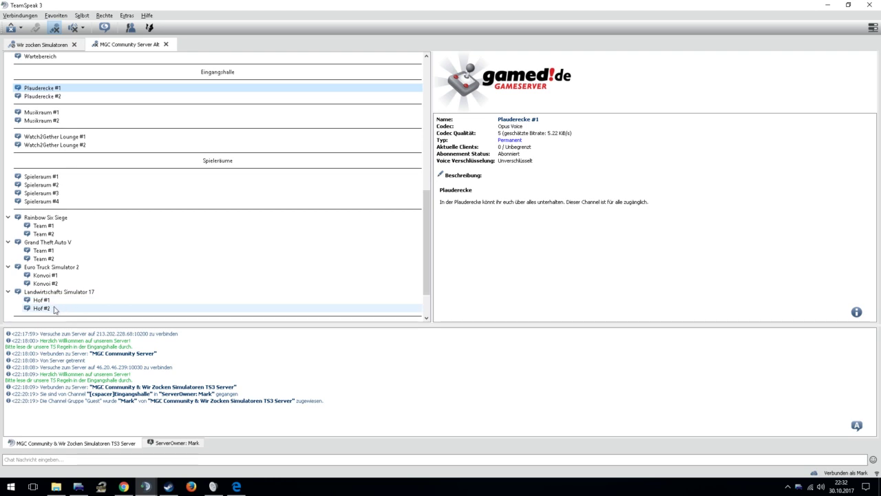
View the details of the Landwirtschafts Simulator 17, Euro Truck Simulator 2, Grand Theft Auto V and Rainbow Six Siege channels.
{"action": "mouse_move", "coordinate": [57, 310]}
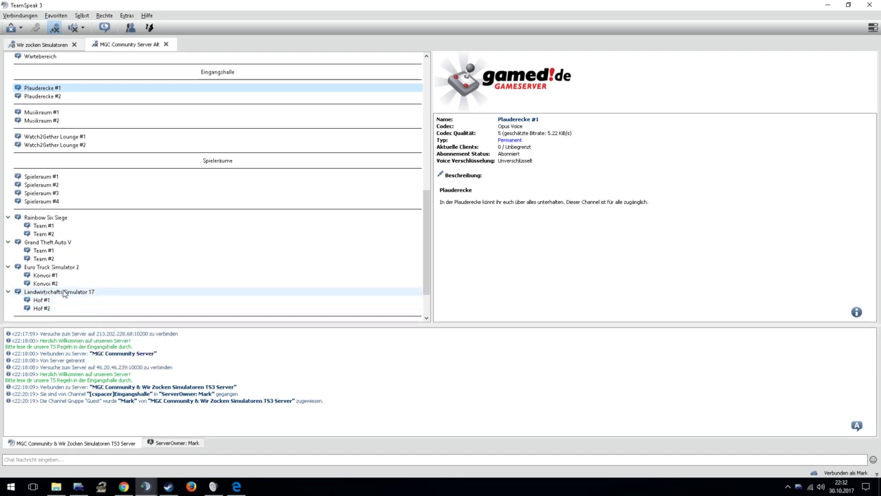
{"action": "left_click", "coordinate": [66, 293]}
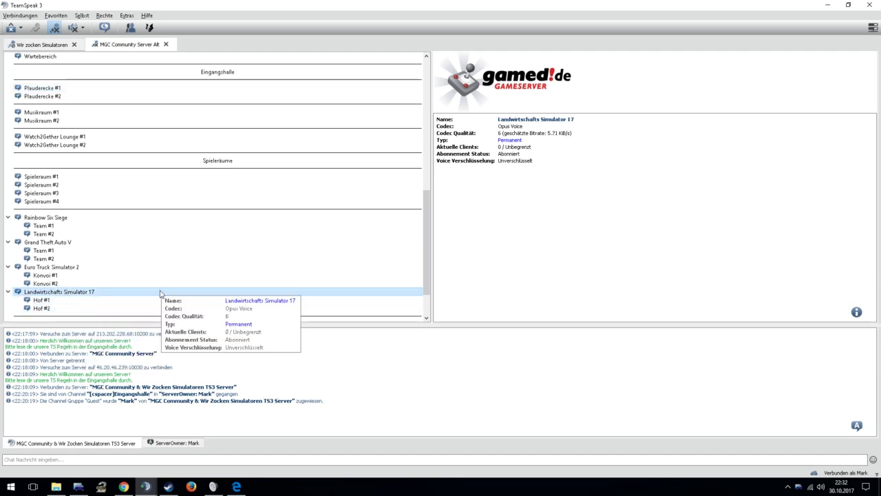
{"action": "left_click", "coordinate": [68, 271]}
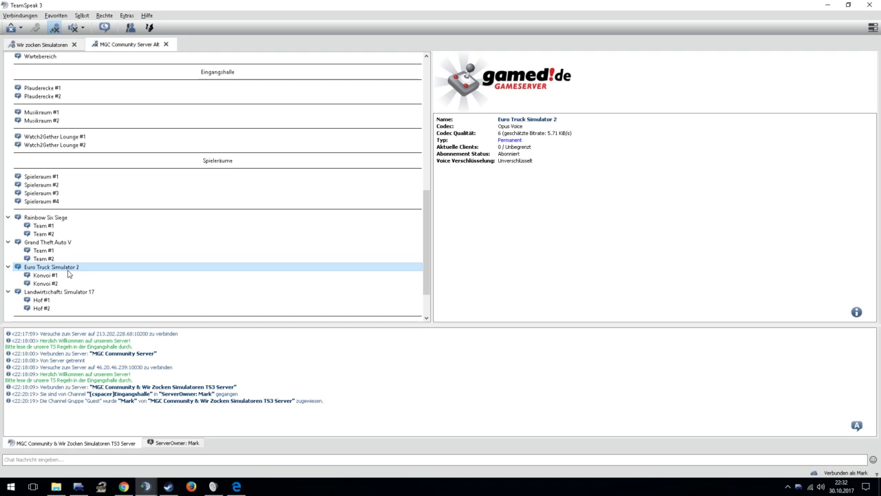
{"action": "left_click", "coordinate": [56, 244]}
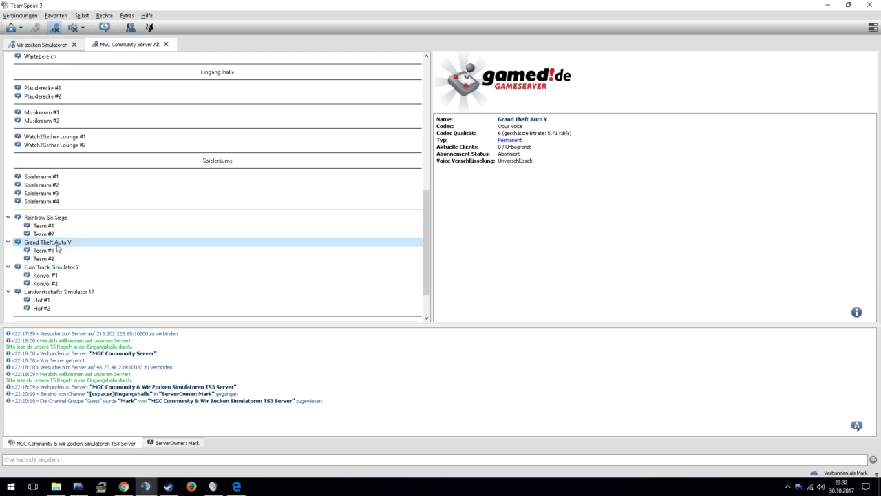
{"action": "left_click", "coordinate": [36, 218]}
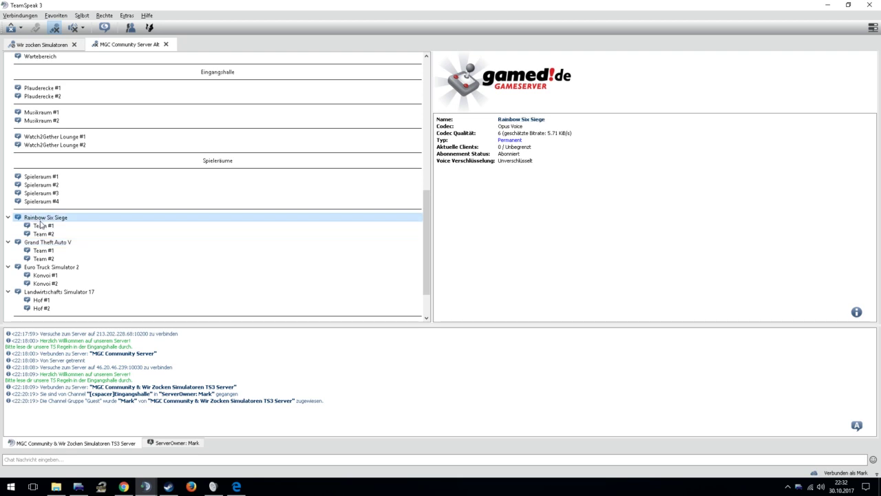
{"action": "mouse_move", "coordinate": [41, 224]}
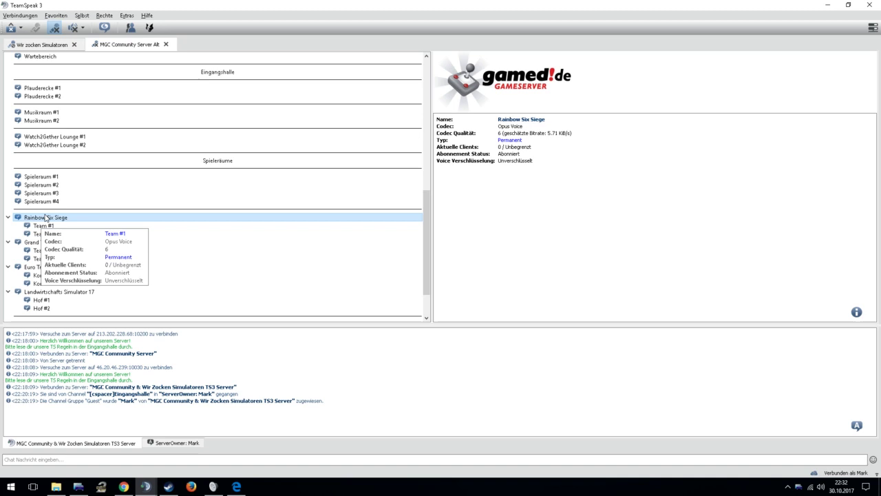
Compare the descriptions of Spieleraum #1 and Spieleraum #3 in the Spieleräume section.
{"action": "left_click", "coordinate": [176, 177]}
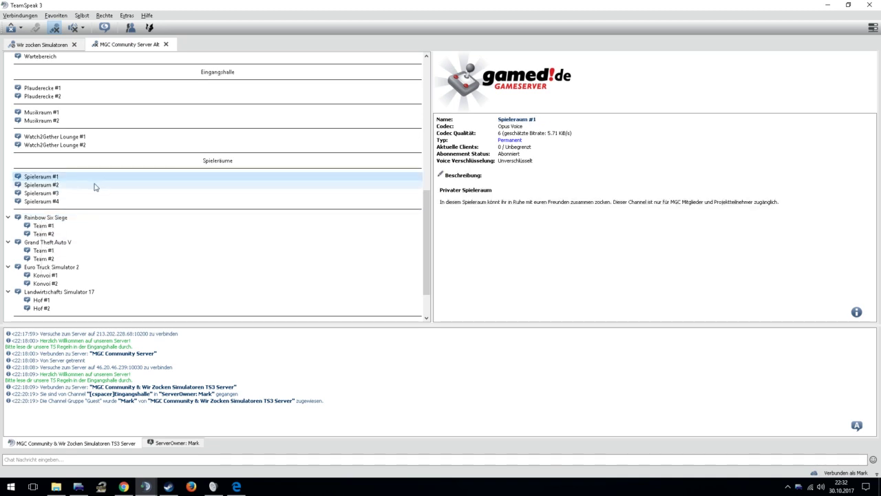
{"action": "left_click", "coordinate": [43, 202]}
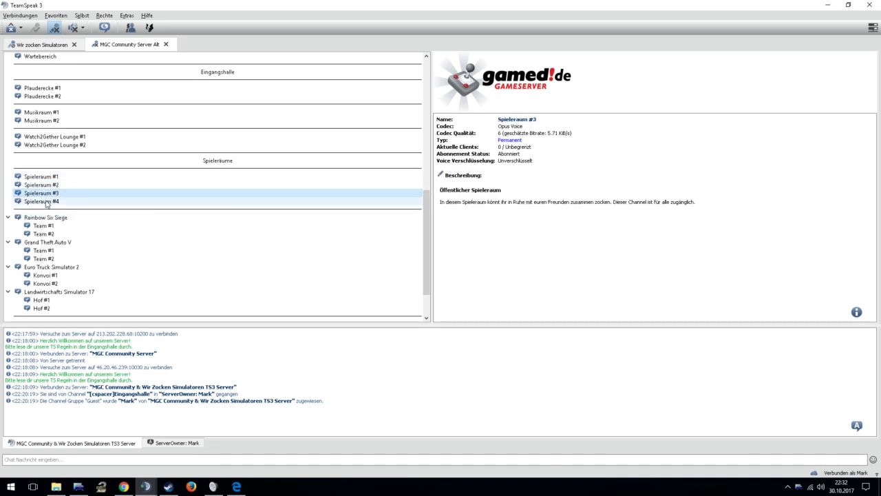
{"action": "mouse_move", "coordinate": [40, 204]}
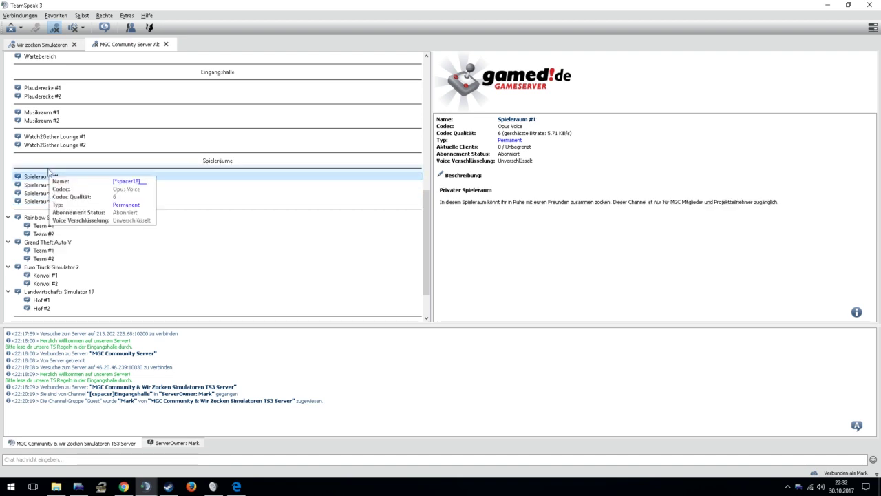
Open the edit settings of Spieleraum #1, review its name field and standard options, and close the dialog.
{"action": "right_click", "coordinate": [35, 178]}
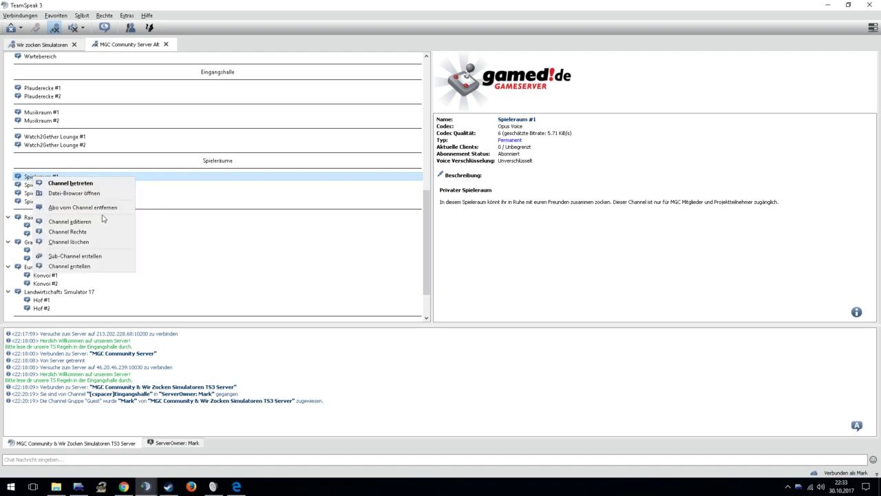
{"action": "left_click", "coordinate": [70, 221]}
{"action": "left_click", "coordinate": [436, 149]}
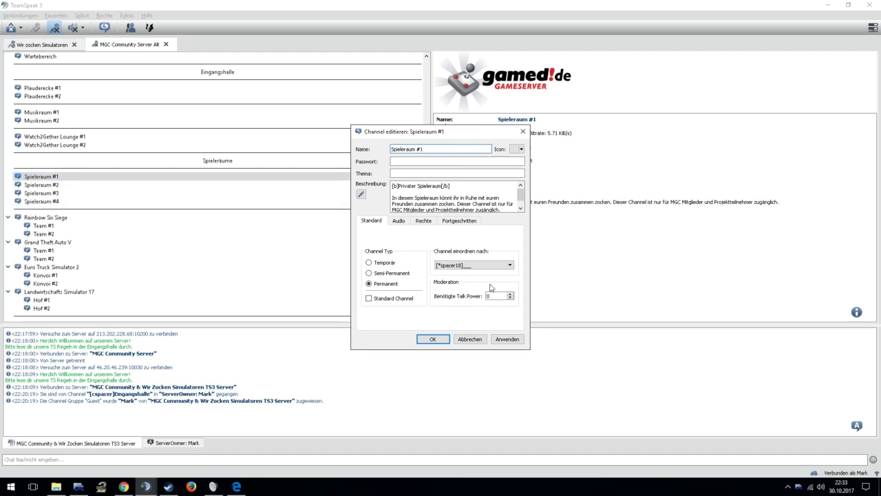
{"action": "left_click", "coordinate": [508, 341]}
{"action": "left_click", "coordinate": [438, 151]}
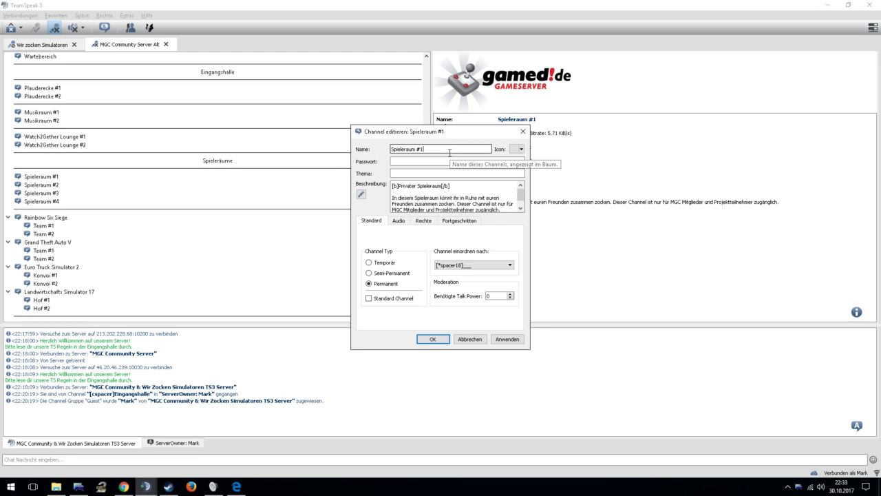
{"action": "left_click", "coordinate": [449, 152]}
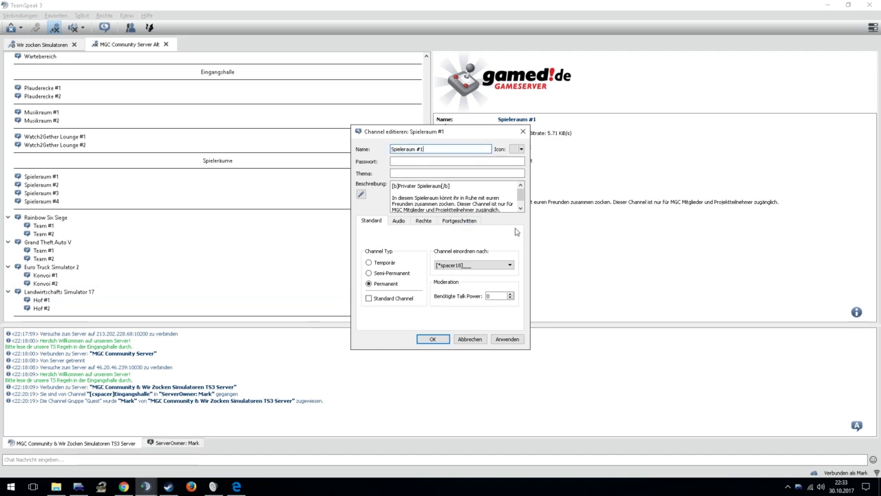
{"action": "left_click", "coordinate": [433, 339]}
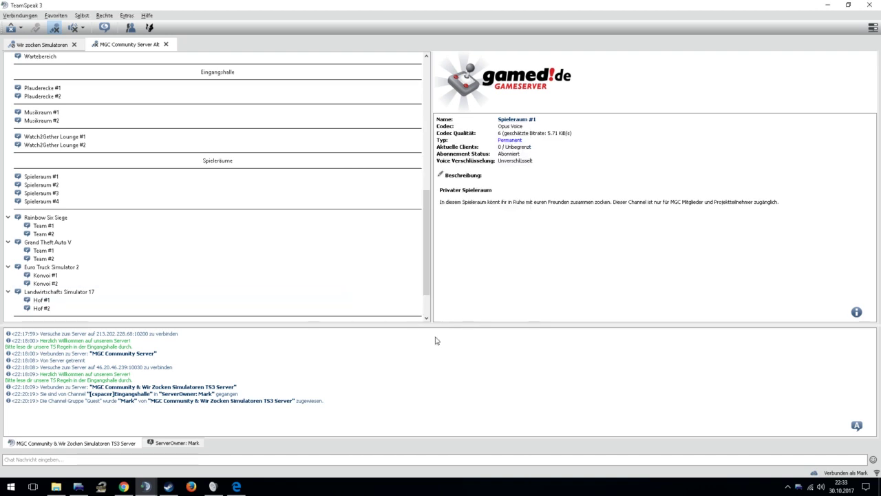
View the Away From Keyboard and Download & Upload descriptions and look at the channel actions available for Download & Upload.
{"action": "scroll", "coordinate": [396, 262], "scroll_direction": "down", "scroll_amount": 2}
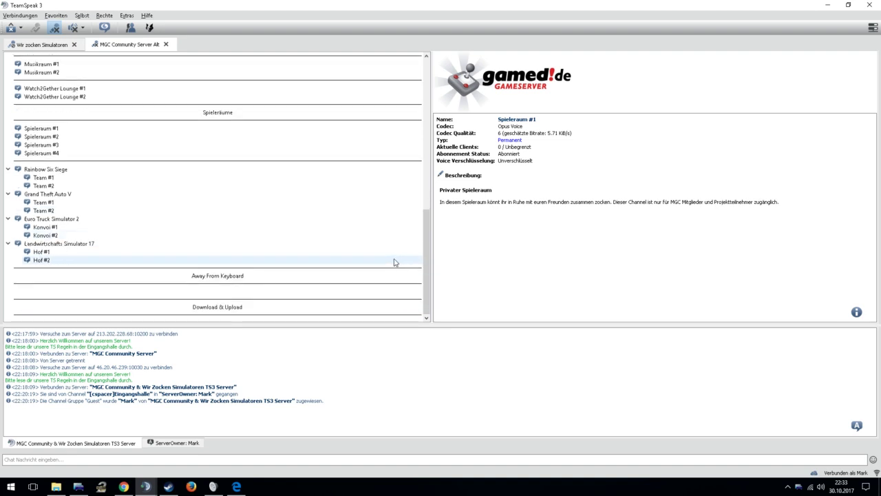
{"action": "left_click", "coordinate": [199, 275]}
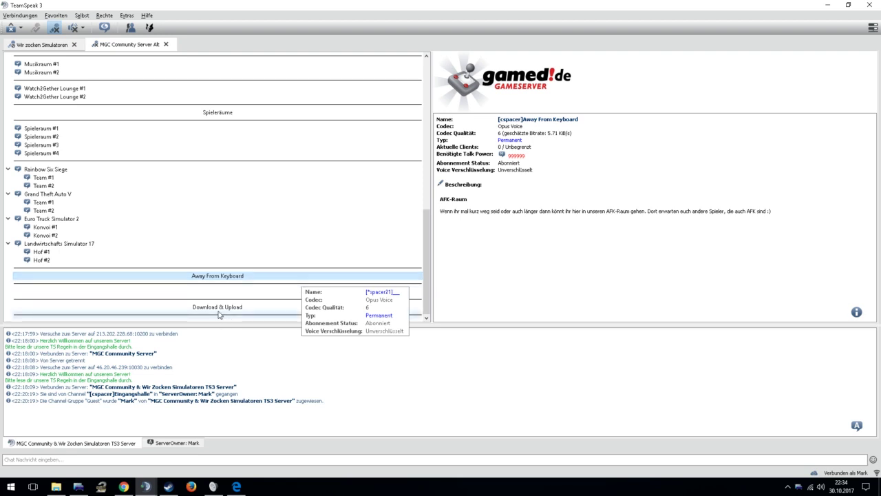
{"action": "left_click", "coordinate": [305, 307]}
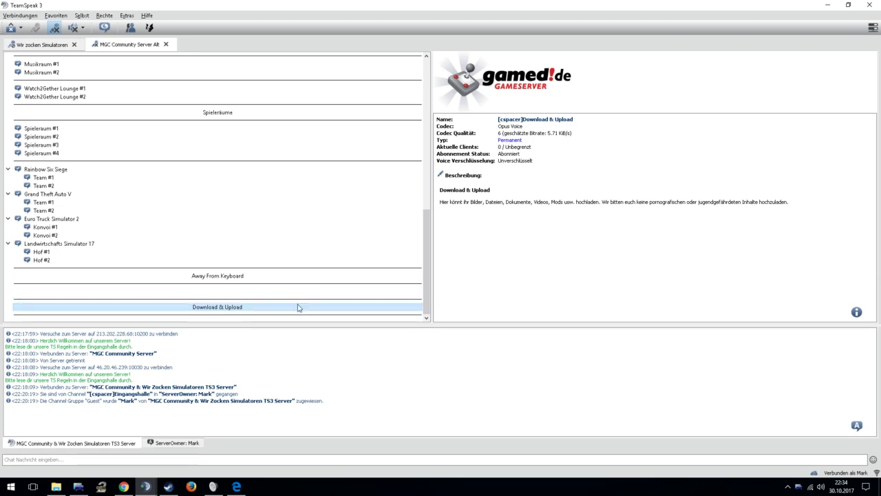
{"action": "mouse_move", "coordinate": [209, 310]}
{"action": "right_click", "coordinate": [213, 306]}
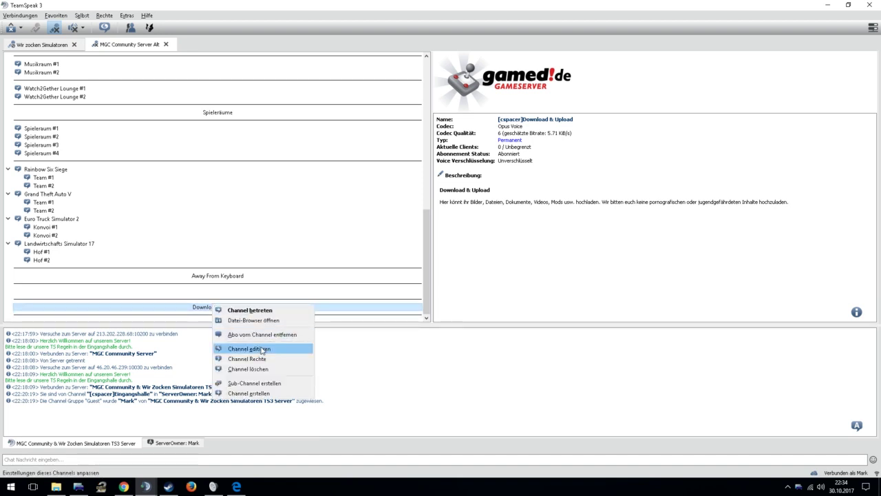
{"action": "left_click", "coordinate": [133, 176]}
View the own client's details and available actions in the Adminbereich, and select the GTA Online YouTuber Projekt channel.
{"action": "scroll", "coordinate": [144, 181], "scroll_direction": "up", "scroll_amount": 10}
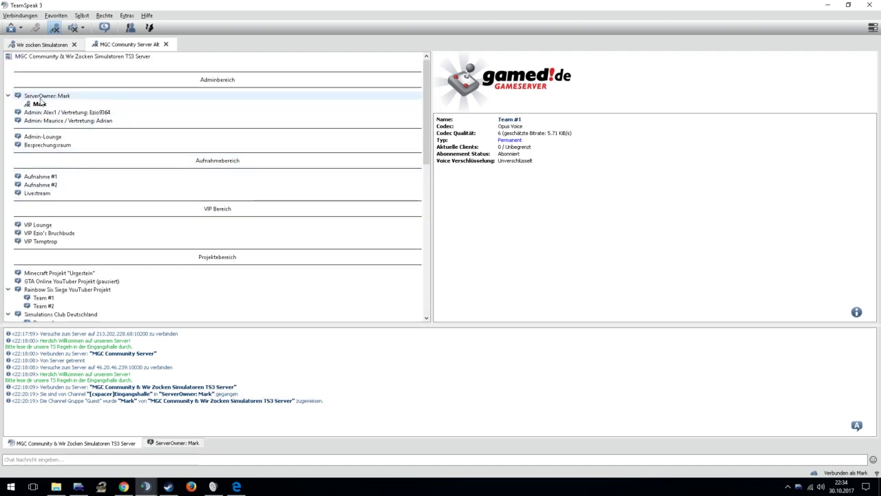
{"action": "right_click", "coordinate": [32, 103]}
{"action": "mouse_move", "coordinate": [120, 173]}
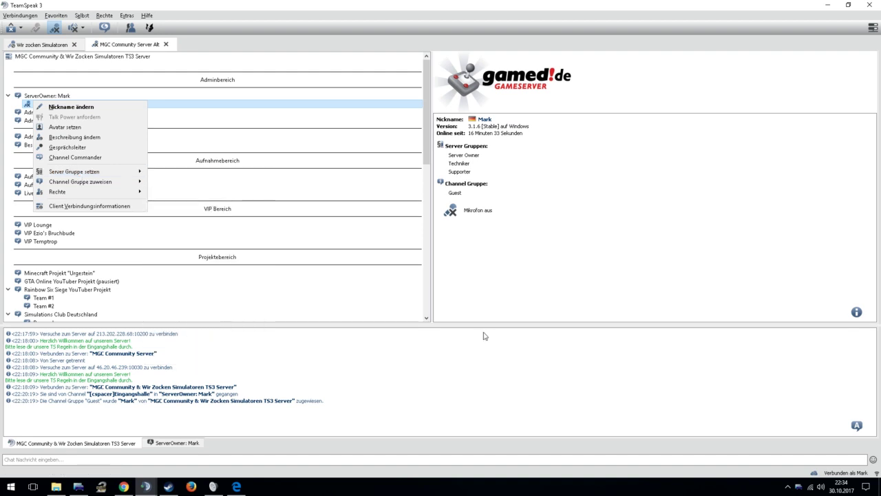
{"action": "left_click", "coordinate": [146, 281]}
View the Download & Upload description again and look through the whole channel tree up to the Adminbereich.
{"action": "scroll", "coordinate": [146, 281], "scroll_direction": "down", "scroll_amount": 5}
{"action": "scroll", "coordinate": [146, 281], "scroll_direction": "down", "scroll_amount": 6}
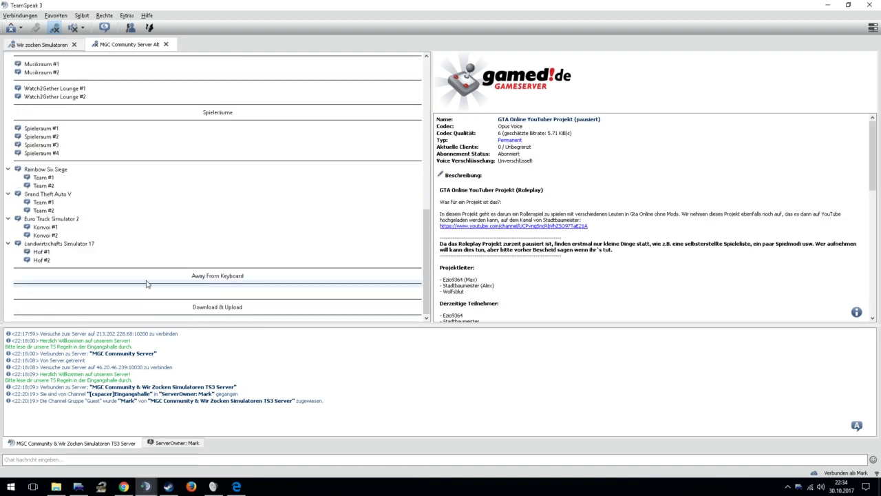
{"action": "left_click", "coordinate": [213, 308]}
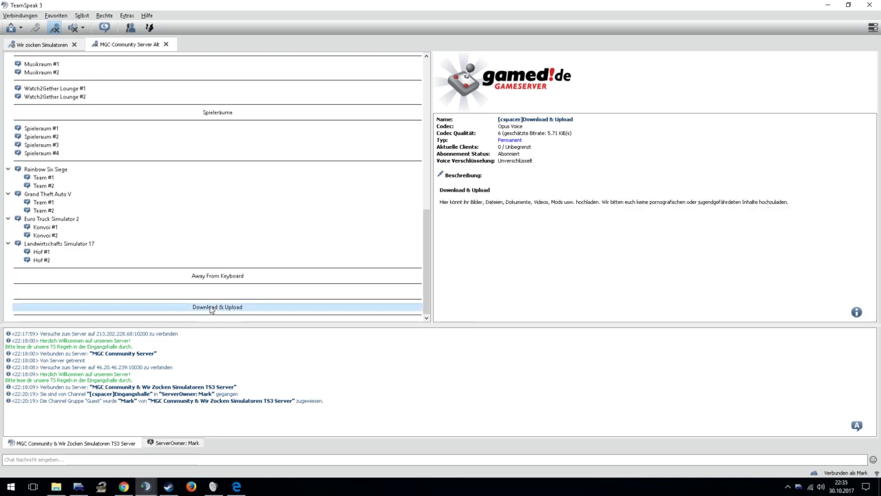
{"action": "double_click", "coordinate": [211, 308]}
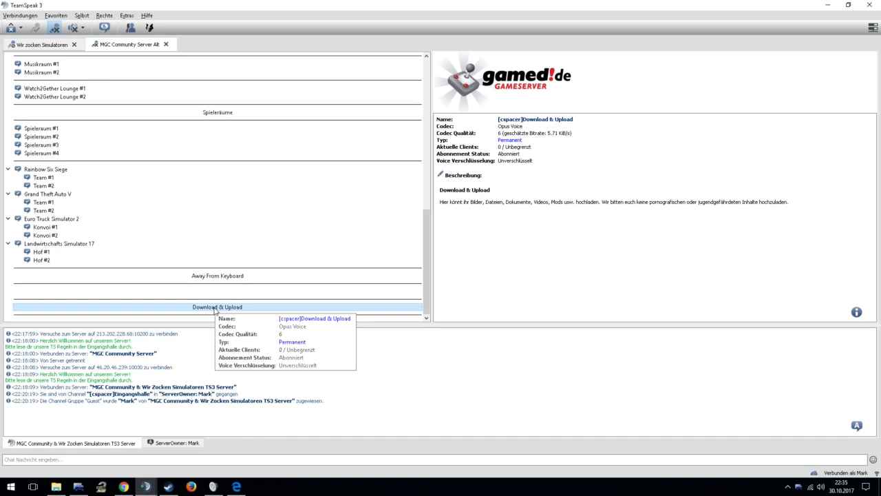
{"action": "left_click_drag", "start_coordinate": [427, 283], "coordinate": [434, 123]}
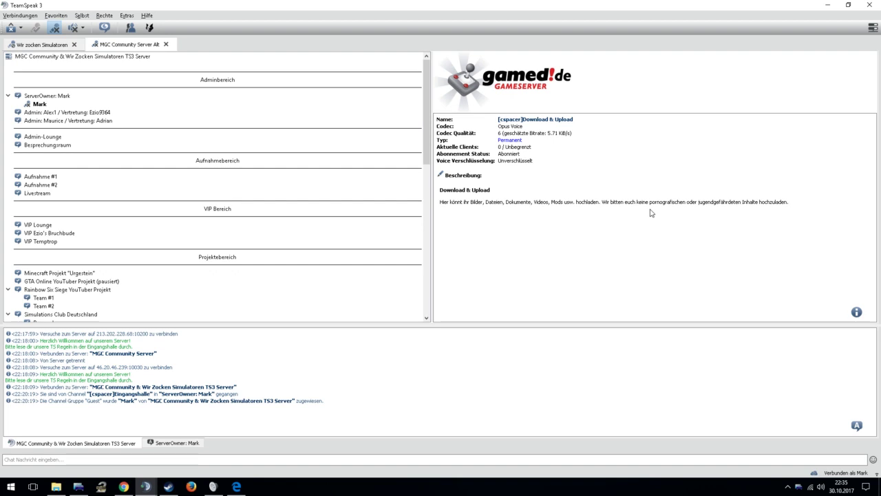
{"action": "scroll", "coordinate": [290, 241], "scroll_direction": "down", "scroll_amount": 5}
{"action": "scroll", "coordinate": [290, 241], "scroll_direction": "down", "scroll_amount": 8}
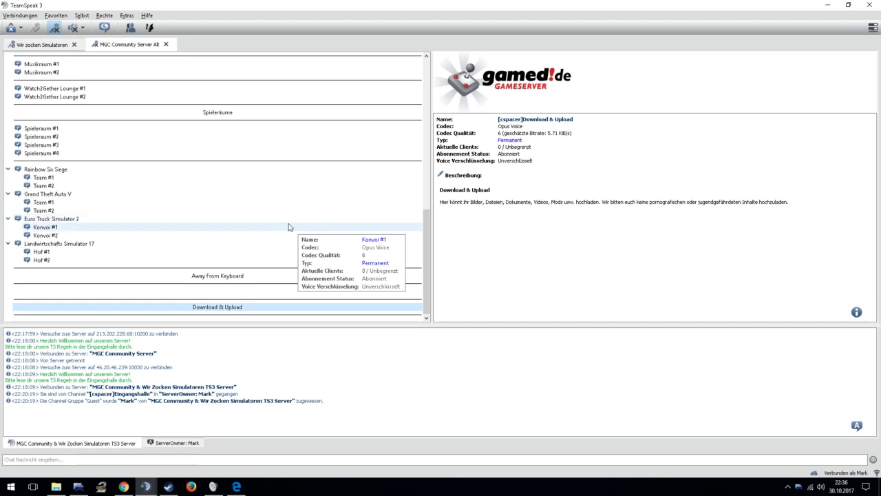
{"action": "scroll", "coordinate": [281, 239], "scroll_direction": "up", "scroll_amount": 10}
{"action": "scroll", "coordinate": [280, 238], "scroll_direction": "up", "scroll_amount": 4}
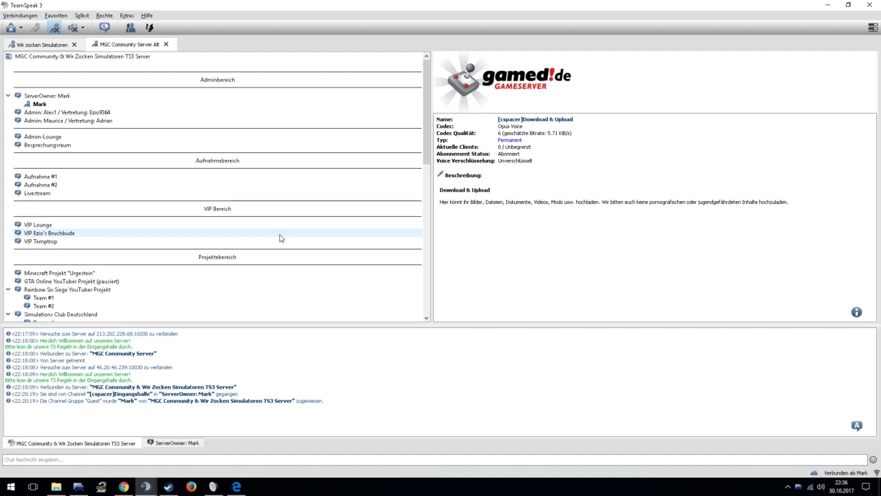
{"action": "mouse_move", "coordinate": [280, 239]}
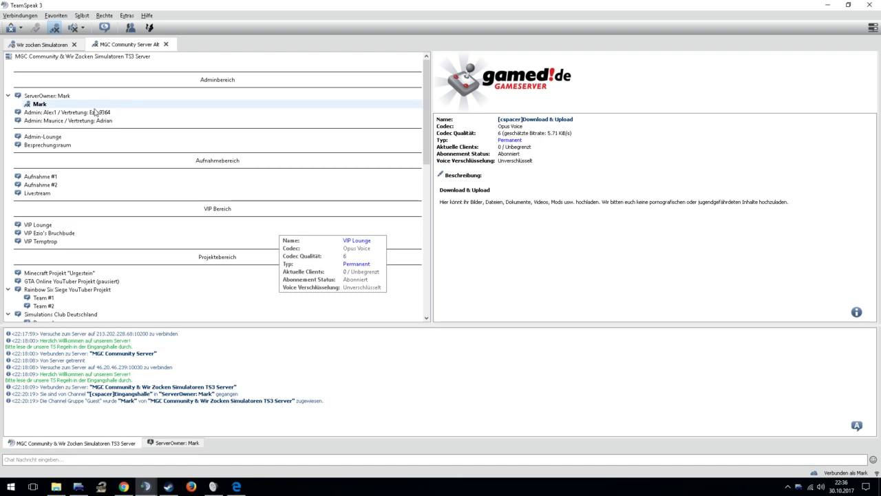
View the own client's server groups and available actions, and the details of the Aufnahmebereich spacer.
{"action": "left_click", "coordinate": [51, 104]}
{"action": "right_click", "coordinate": [52, 104]}
{"action": "mouse_move", "coordinate": [112, 175]}
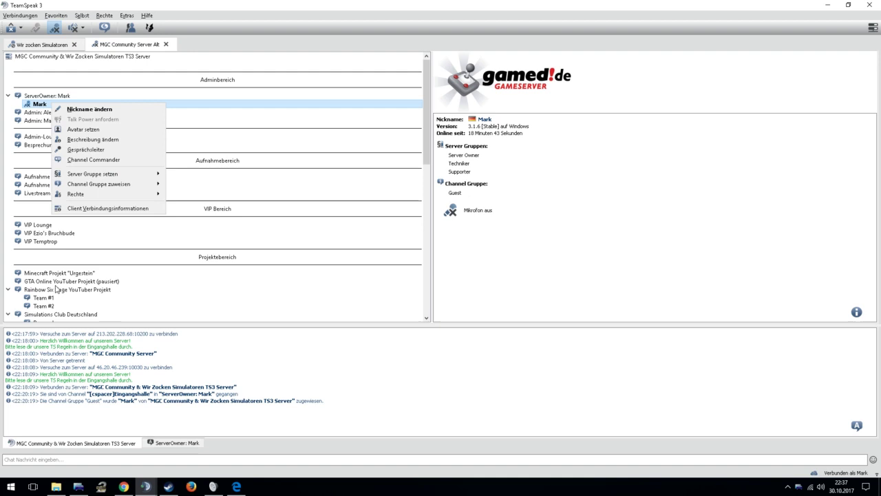
{"action": "left_click", "coordinate": [296, 161]}
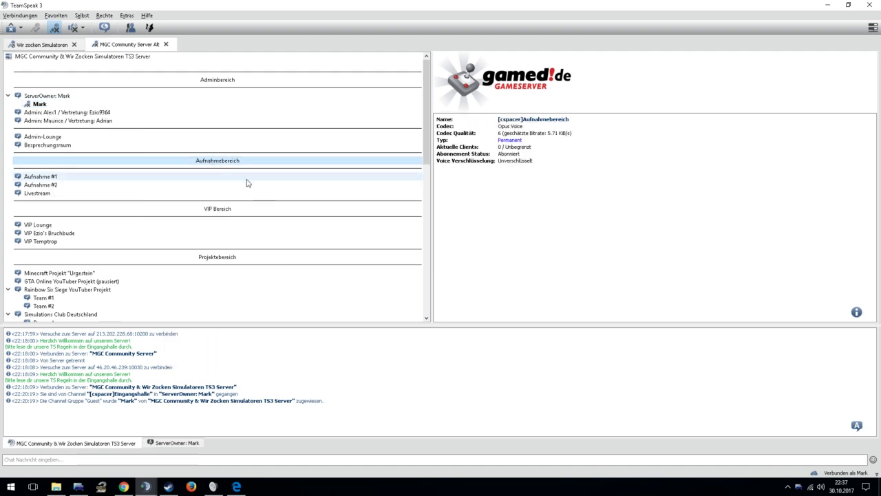
{"action": "mouse_move", "coordinate": [279, 185]}
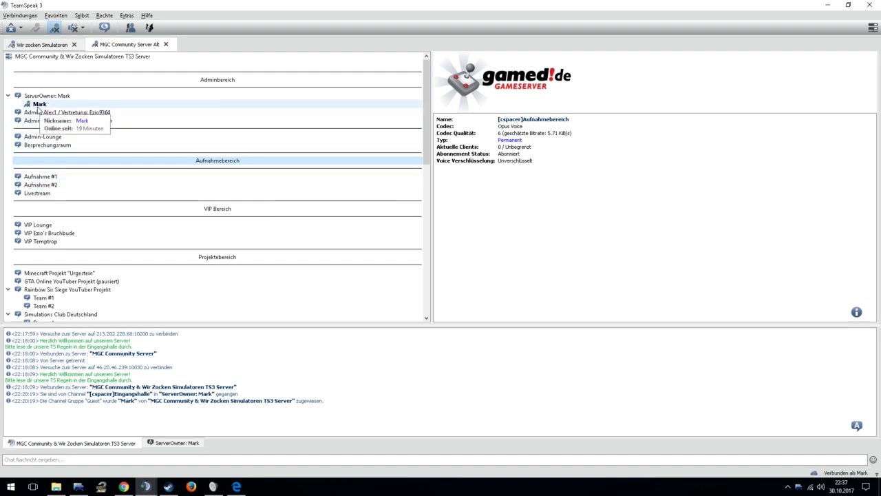
{"action": "mouse_move", "coordinate": [225, 204]}
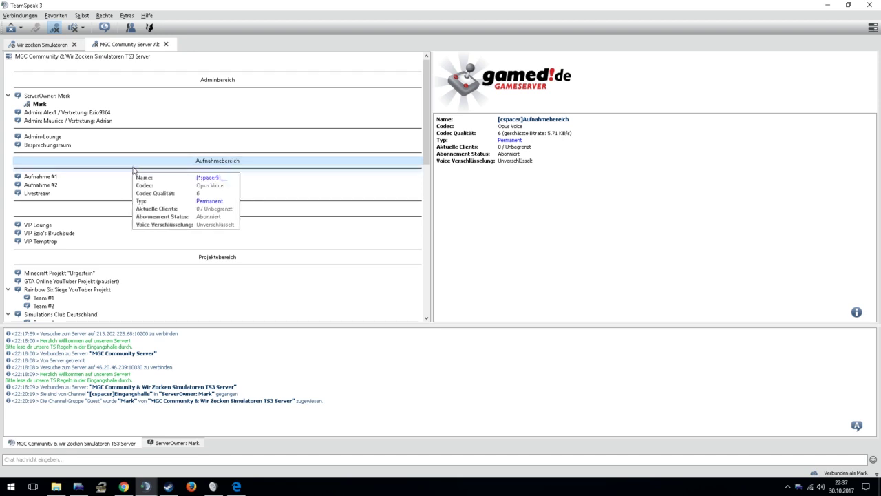
Set the own client's description to "sgiojrgeurtghdhetrh" and highlight the text in the client details.
{"action": "left_click", "coordinate": [40, 104]}
{"action": "right_click", "coordinate": [34, 106]}
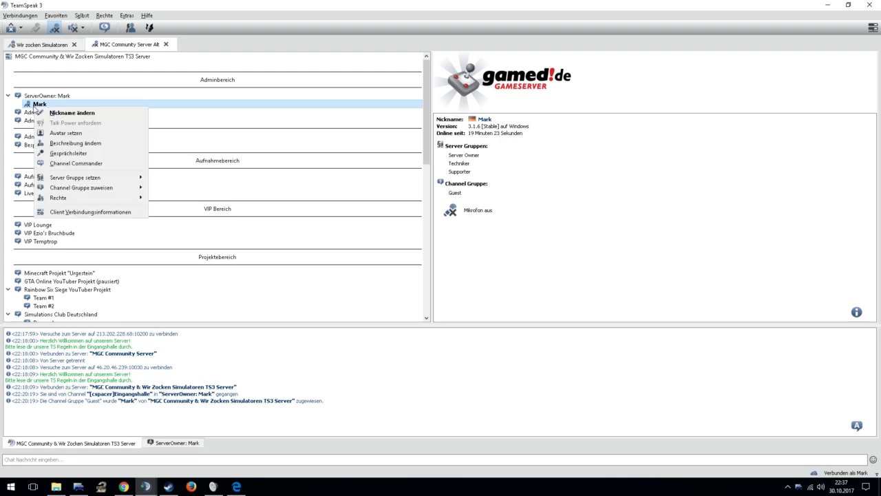
{"action": "left_click", "coordinate": [101, 143]}
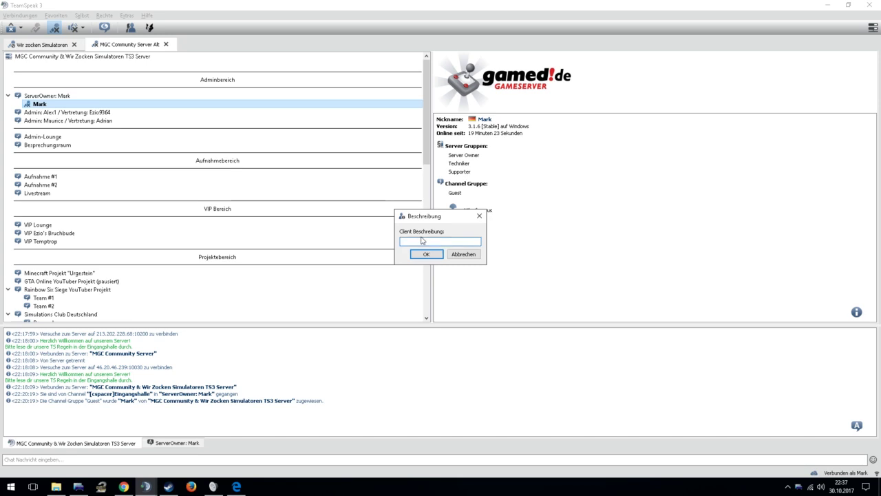
{"action": "type", "text": "sgiojrgeurtghdhetrh"}
{"action": "left_click", "coordinate": [425, 255]}
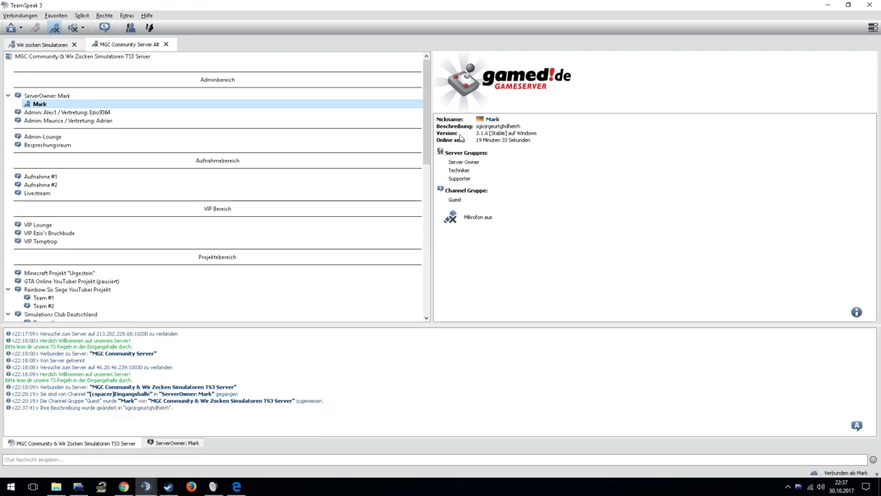
{"action": "left_click_drag", "start_coordinate": [480, 129], "coordinate": [527, 133]}
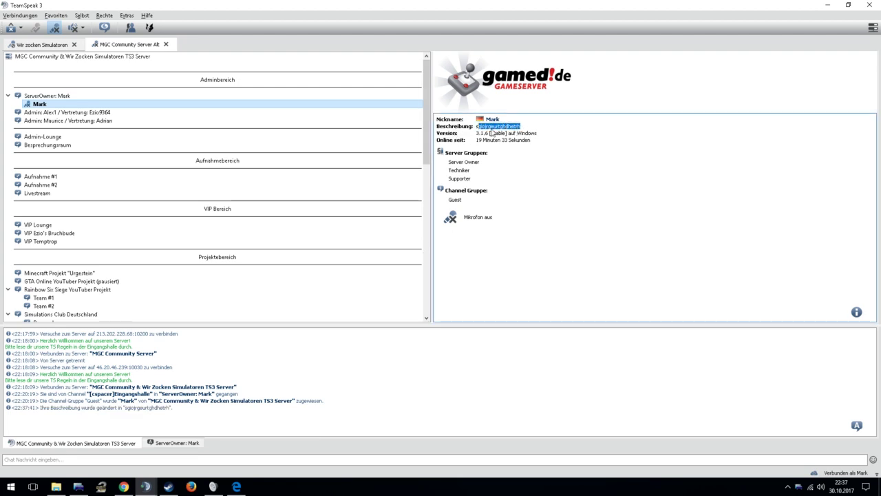
Clear the description highlight, open the server group dialog for the own client, and look through the listed groups and the channel tree.
{"action": "triple_click", "coordinate": [477, 131]}
{"action": "left_click", "coordinate": [550, 134]}
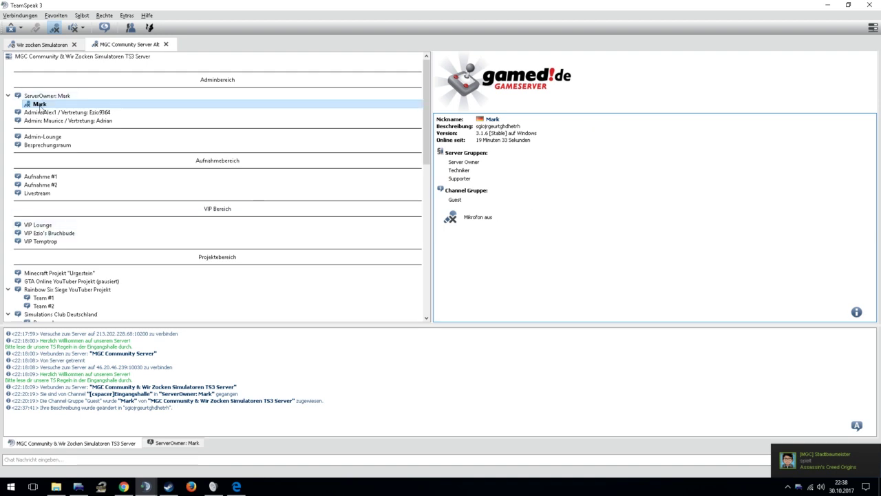
{"action": "right_click", "coordinate": [42, 104]}
{"action": "mouse_move", "coordinate": [101, 179]}
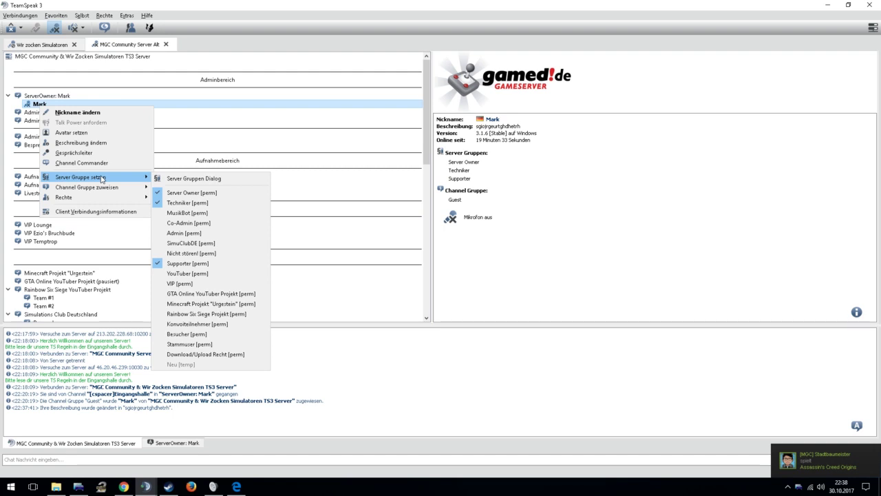
{"action": "left_click", "coordinate": [177, 179]}
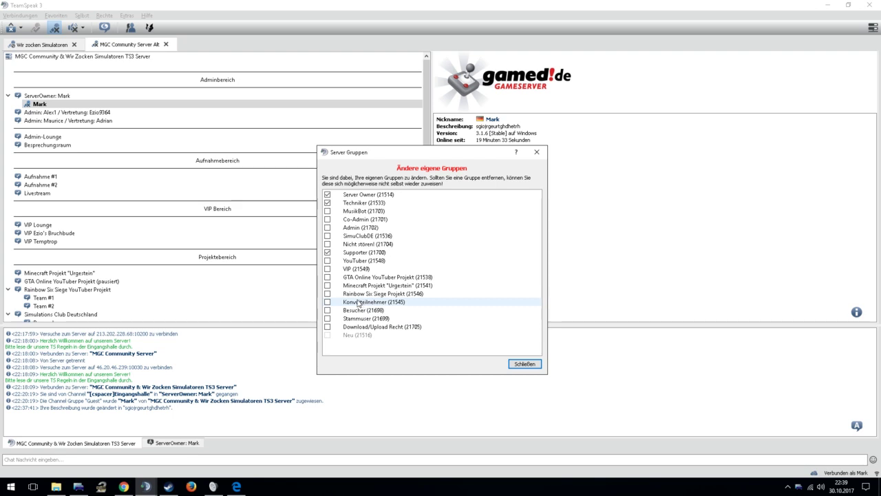
{"action": "scroll", "coordinate": [133, 222], "scroll_direction": "down", "scroll_amount": 5}
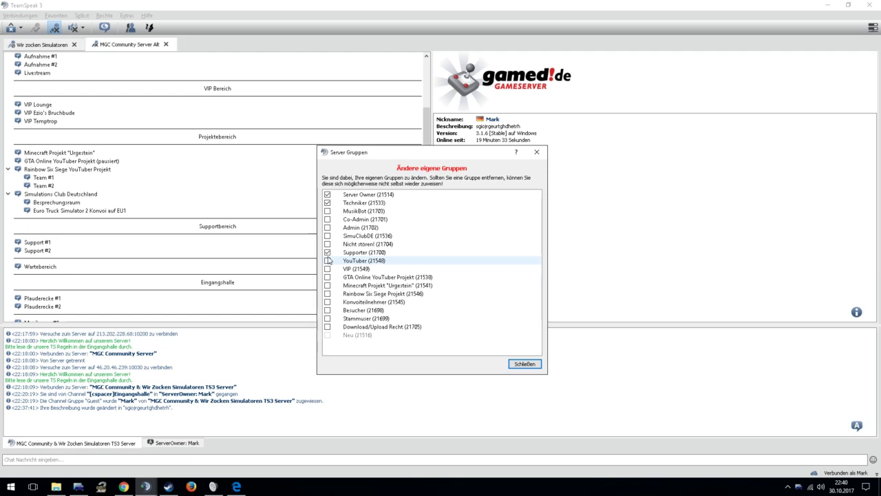
Assign the own client to the "Nicht stören!" server group, view the prefix in the channel tree, and remove the group again.
{"action": "left_click", "coordinate": [328, 261]}
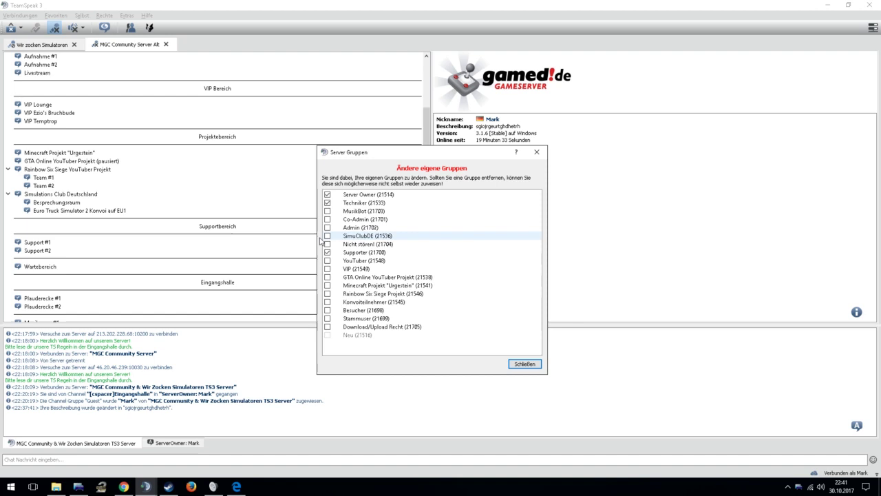
{"action": "left_click", "coordinate": [335, 244]}
{"action": "scroll", "coordinate": [121, 199], "scroll_direction": "up", "scroll_amount": 5}
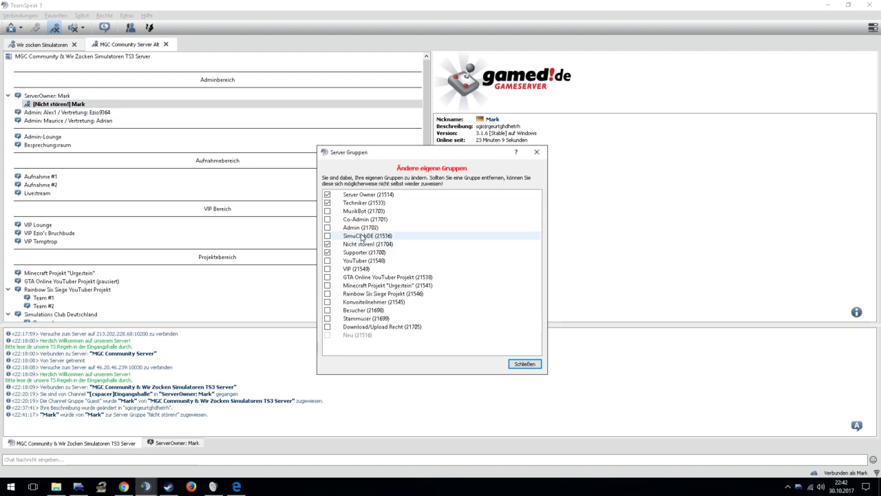
{"action": "left_click", "coordinate": [358, 244]}
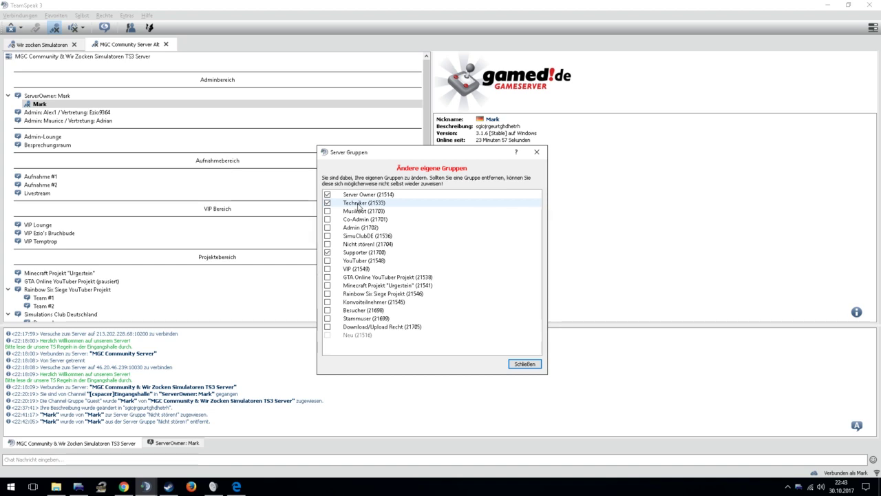
Switch to the TS3 Rechte spreadsheet in Chrome, examine its server group and channel power tables, and return to TeamSpeak.
{"action": "key", "text": "alt+Tab"}
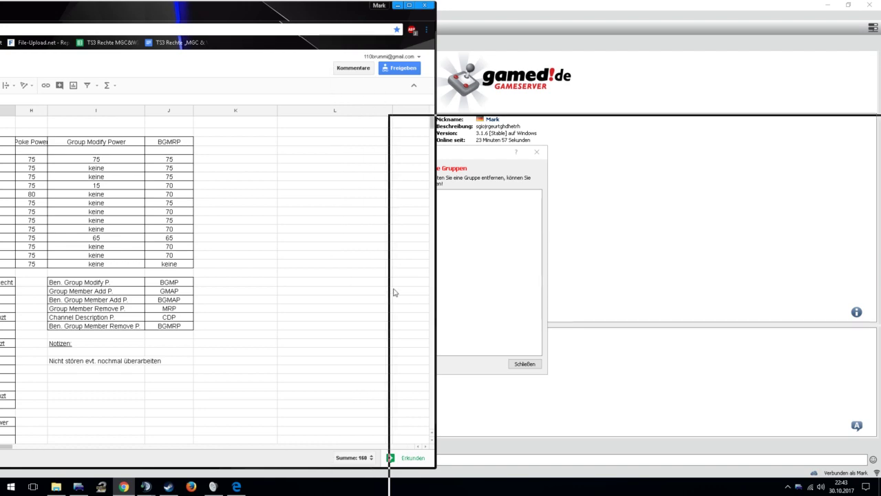
{"action": "scroll", "coordinate": [482, 244], "scroll_direction": "down", "scroll_amount": 10}
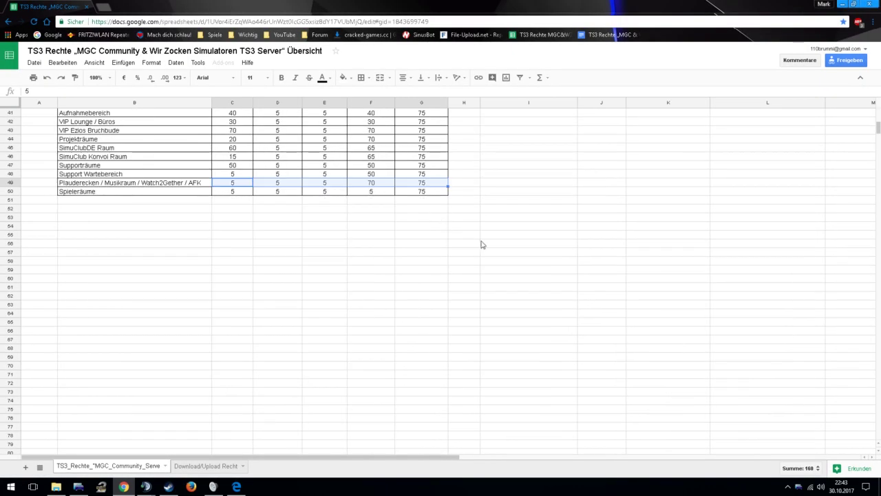
{"action": "scroll", "coordinate": [483, 246], "scroll_direction": "up", "scroll_amount": 10}
{"action": "scroll", "coordinate": [468, 234], "scroll_direction": "down", "scroll_amount": 6}
{"action": "scroll", "coordinate": [458, 220], "scroll_direction": "up", "scroll_amount": 5}
{"action": "scroll", "coordinate": [471, 224], "scroll_direction": "down", "scroll_amount": 5}
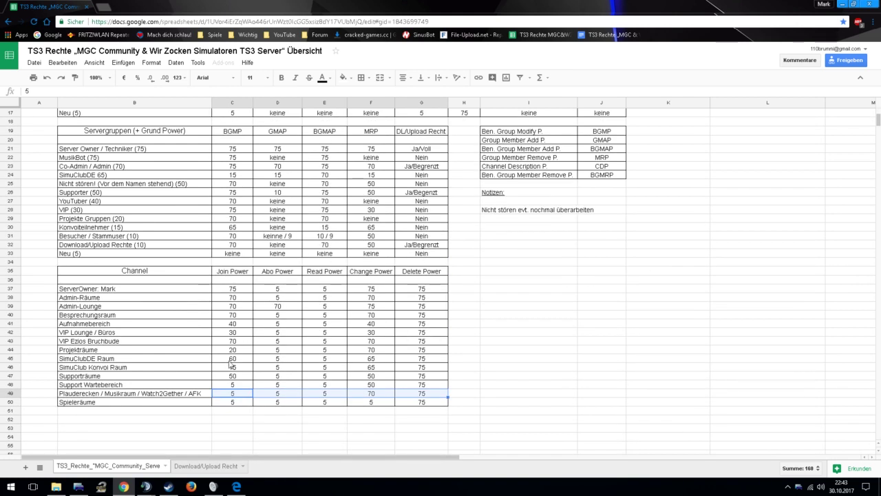
{"action": "left_click", "coordinate": [191, 466]}
{"action": "left_click", "coordinate": [159, 464]}
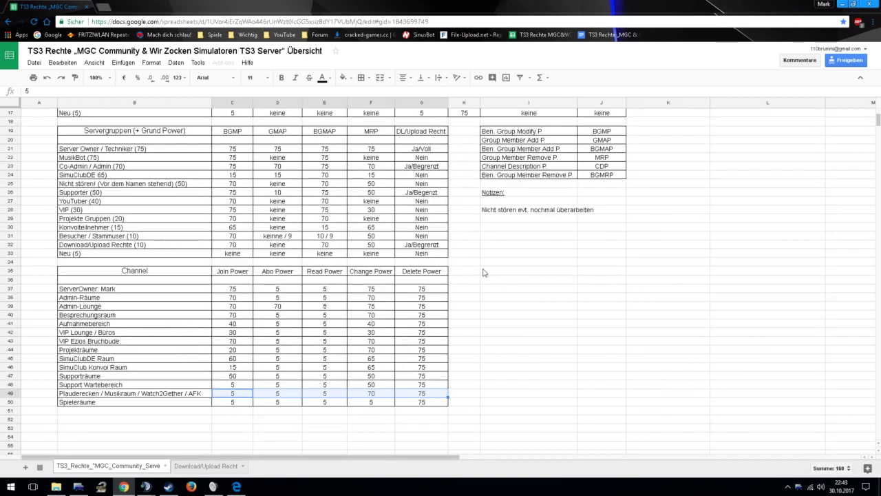
{"action": "key", "text": "alt+Tab"}
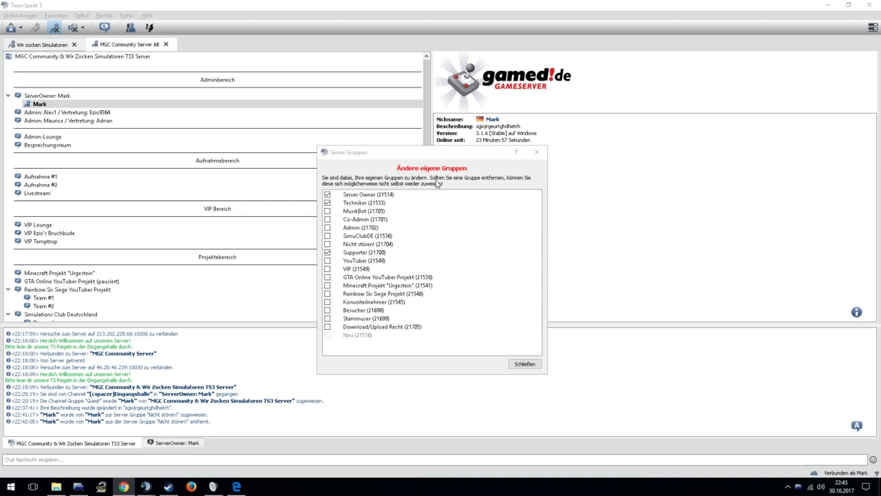
Move the server group dialog away from the client details to view the assigned groups, and close the dialog.
{"action": "left_click_drag", "start_coordinate": [447, 157], "coordinate": [774, 126]}
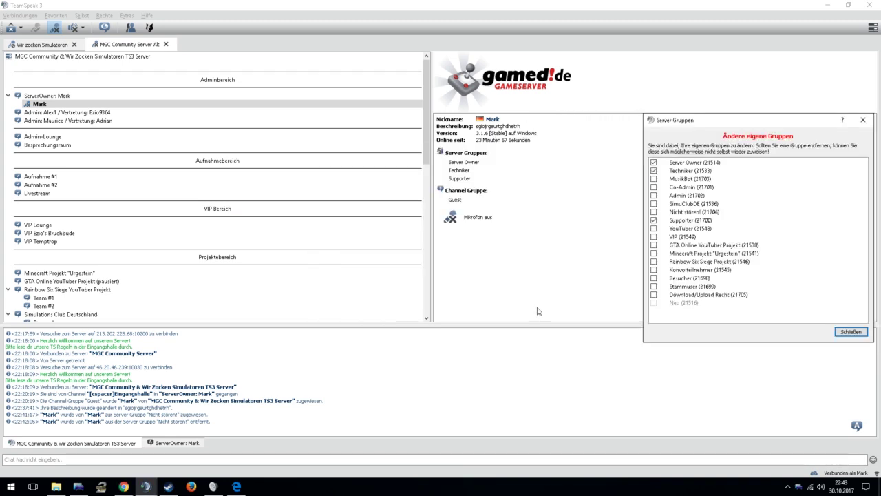
{"action": "left_click", "coordinate": [862, 121]}
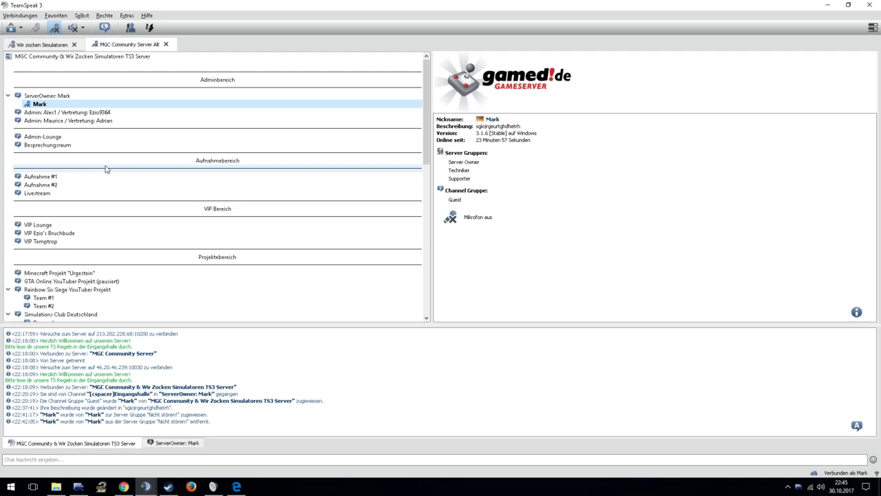
{"action": "double_click", "coordinate": [106, 168]}
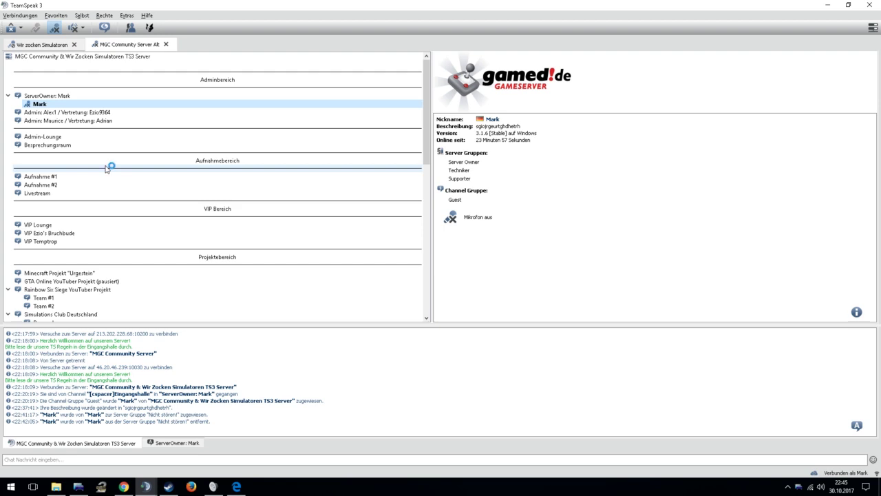